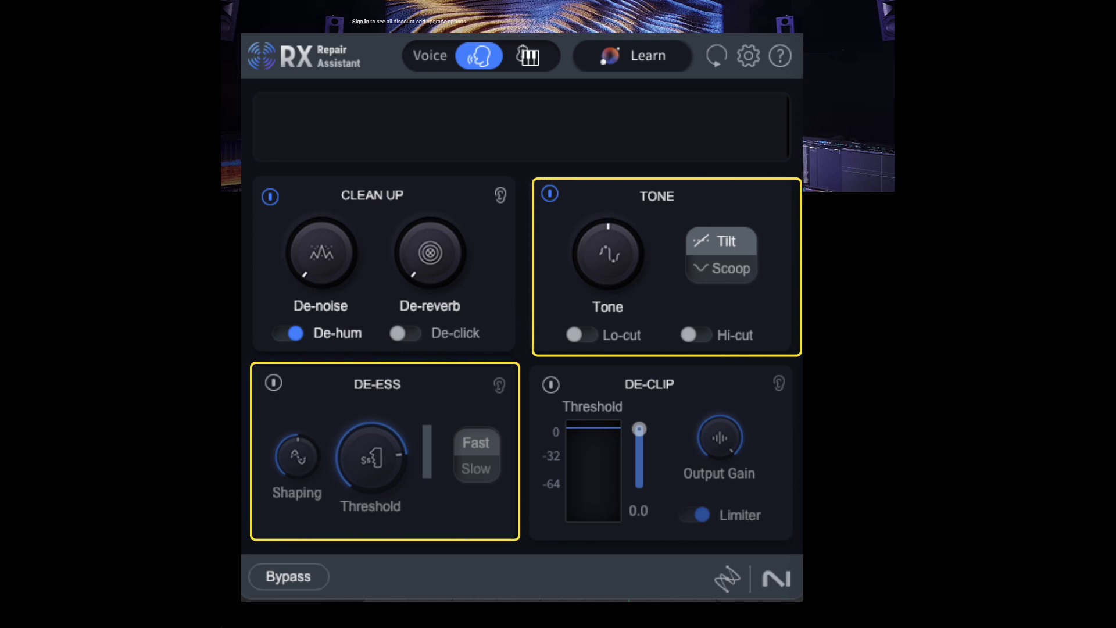
- Switch Repair Assistant from voice repair to Music mode using the piano button
{"action": "left_click", "coordinate": [539, 66]}
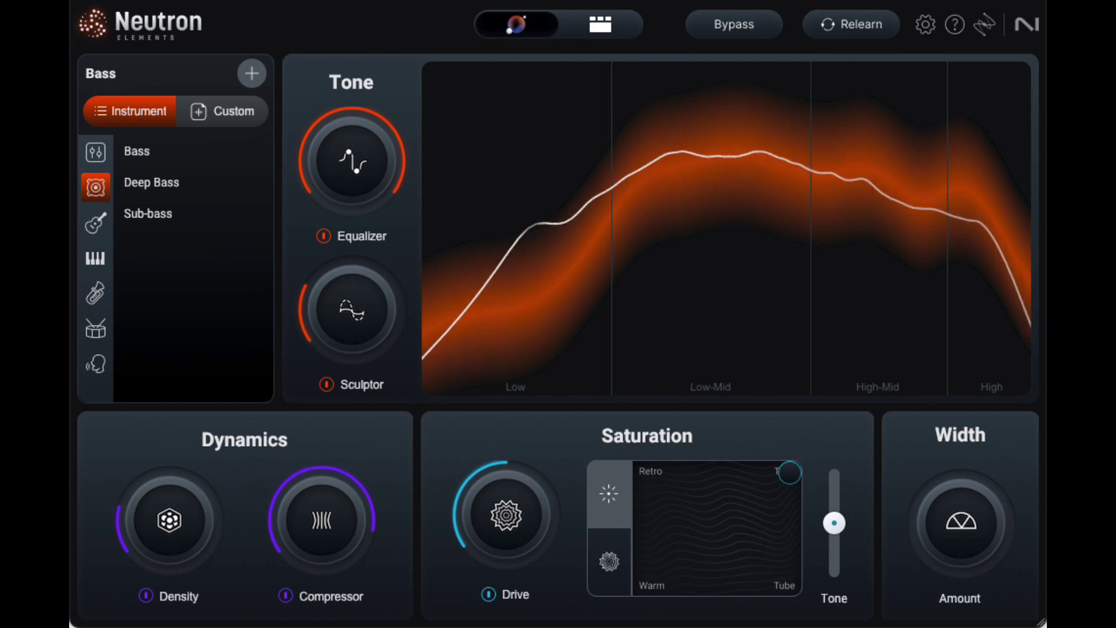
- Set Neutron Elements' target to Voice > Dialogue and switch to Detailed View
{"action": "left_click", "coordinate": [92, 368]}
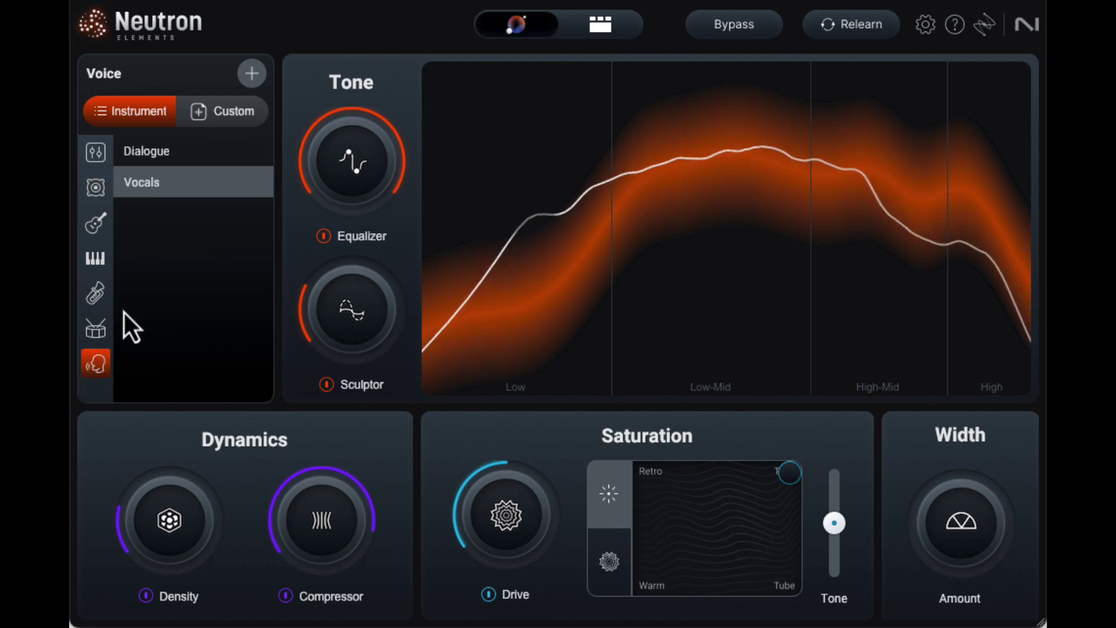
{"action": "left_click", "coordinate": [151, 158]}
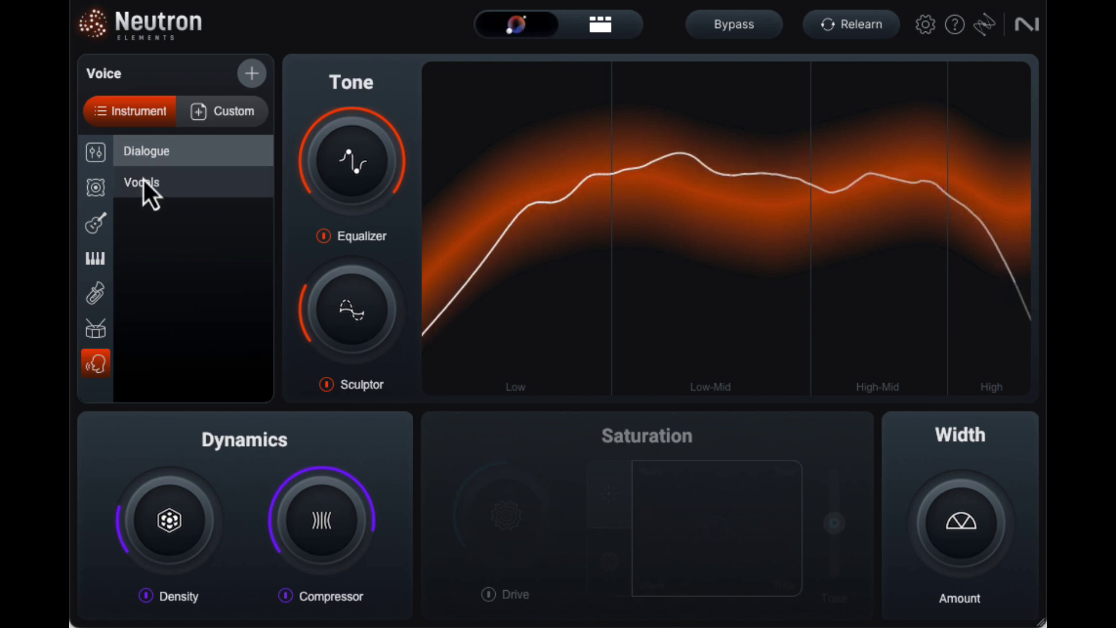
{"action": "left_click", "coordinate": [602, 30]}
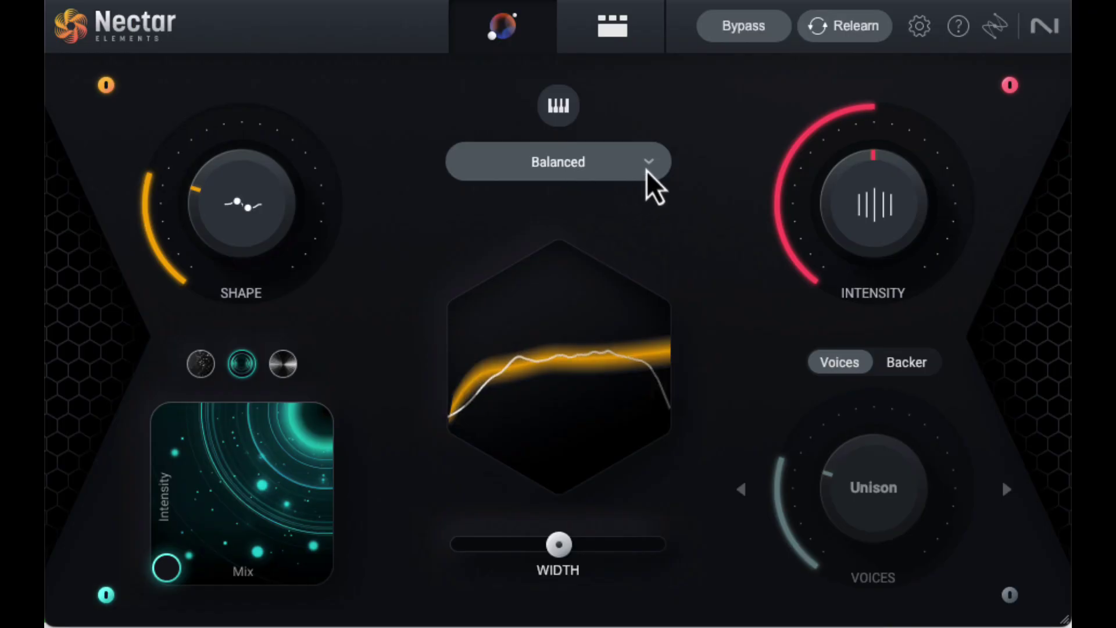
{"action": "left_click", "coordinate": [646, 169]}
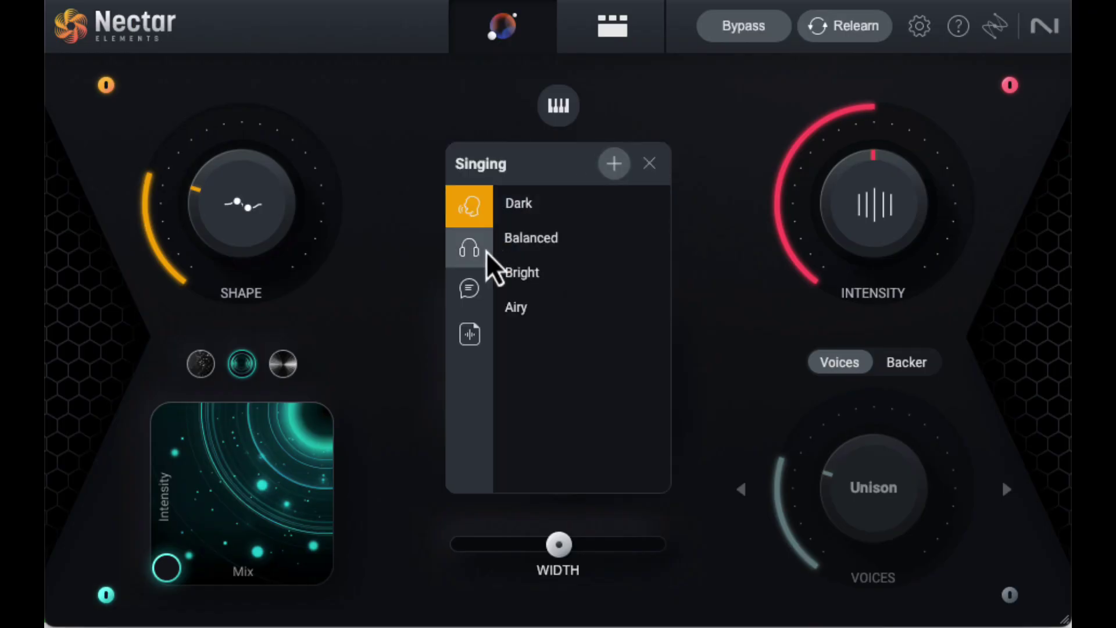
{"action": "left_click", "coordinate": [458, 297]}
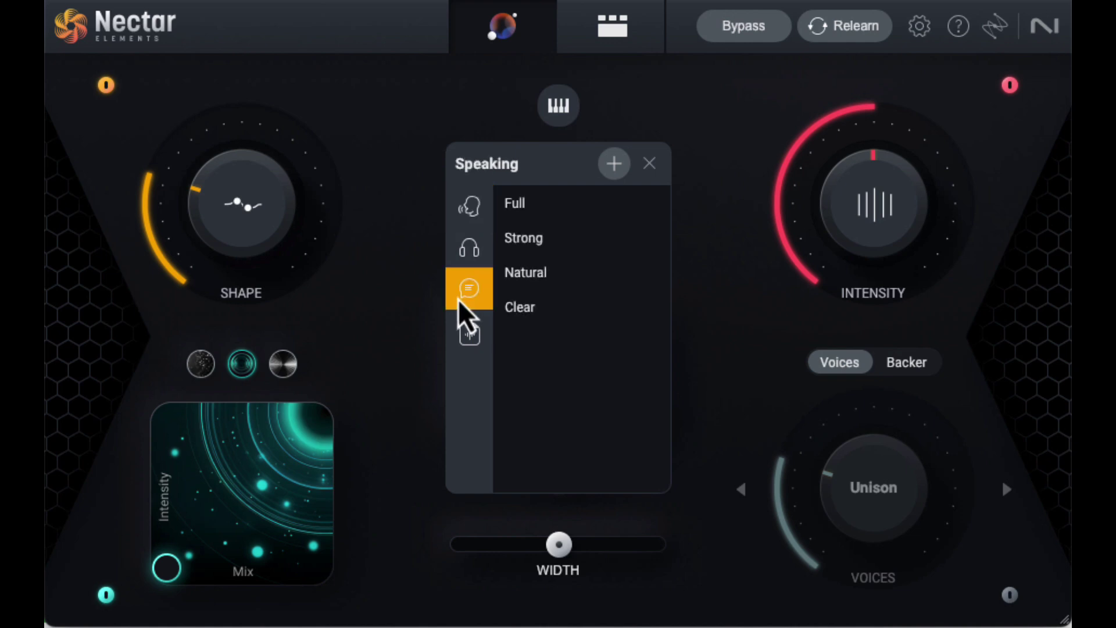
{"action": "left_click", "coordinate": [468, 207]}
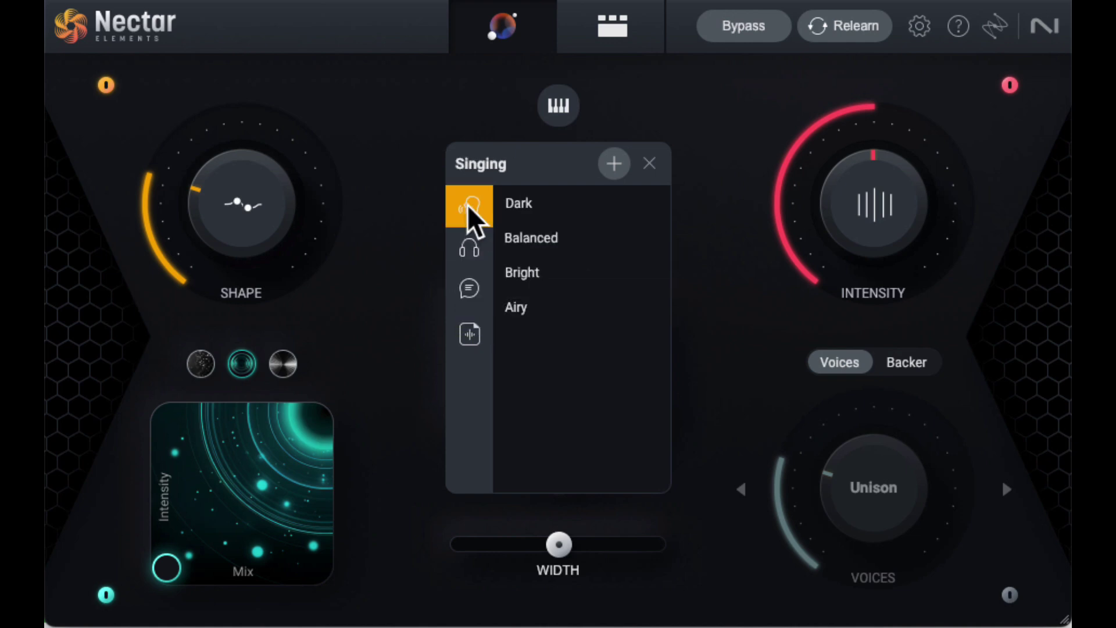
{"action": "left_click", "coordinate": [665, 113]}
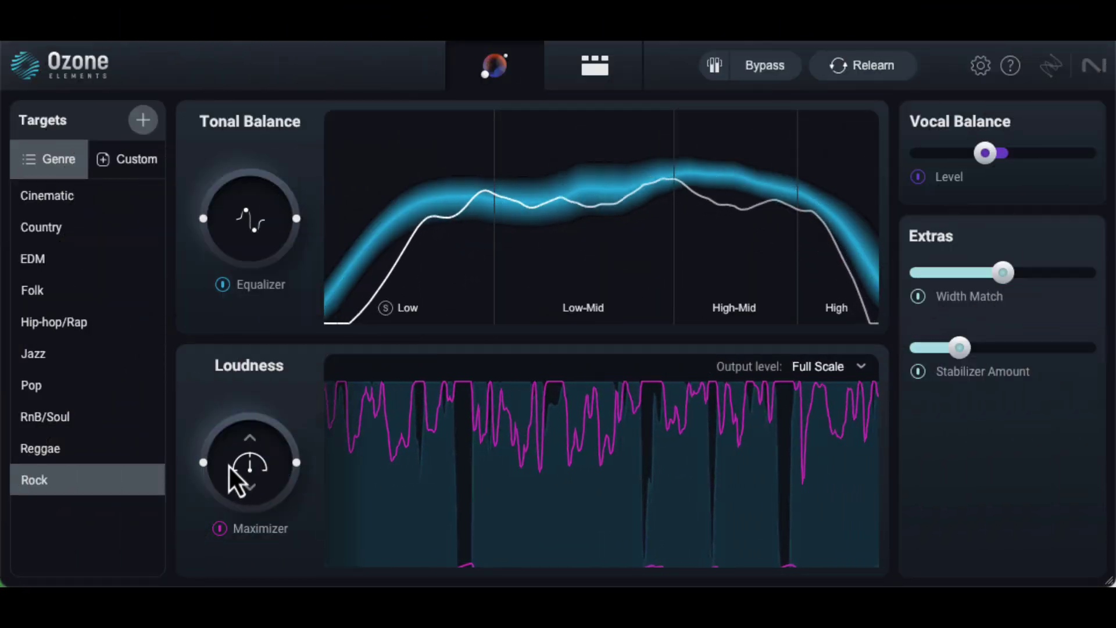
- Raise the Ozone Maximizer amount and open the Output level options
{"action": "left_click_drag", "start_coordinate": [237, 471], "coordinate": [231, 448]}
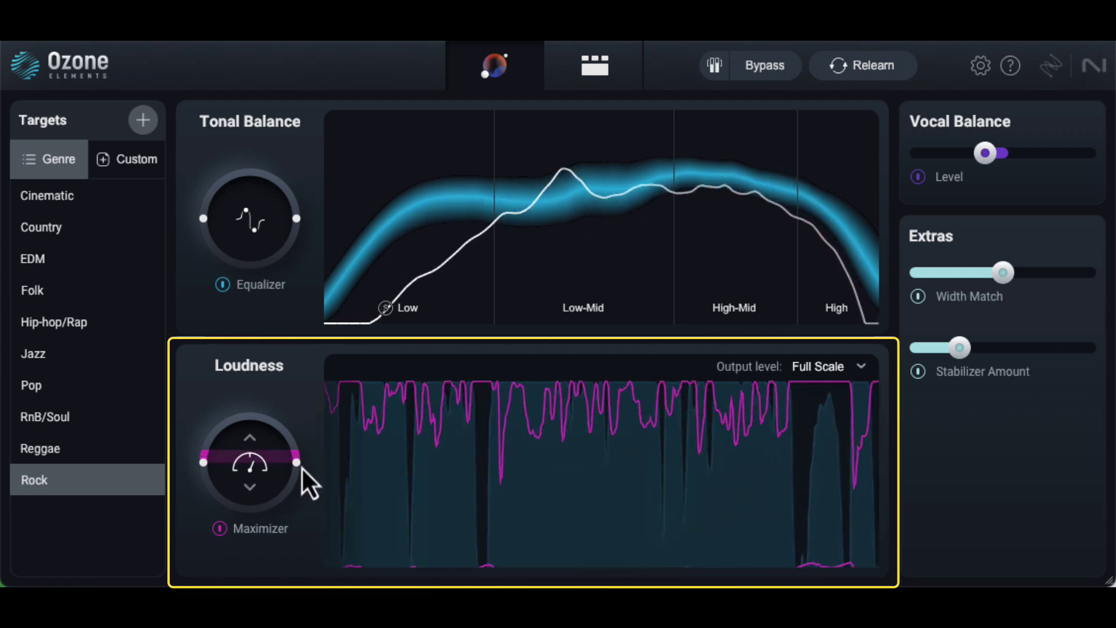
{"action": "left_click", "coordinate": [856, 368]}
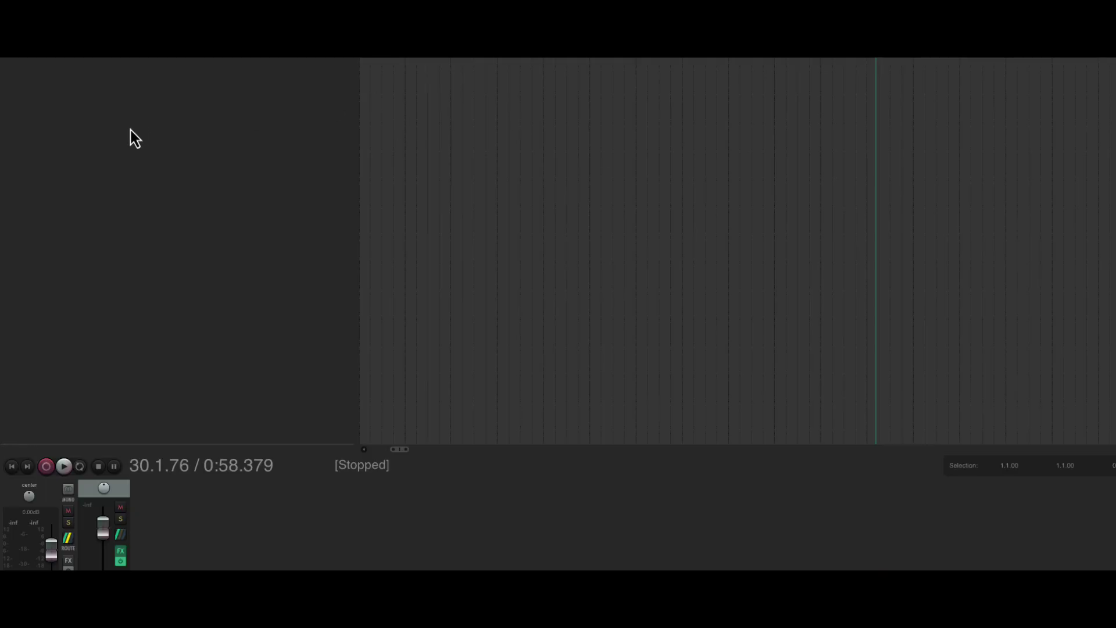
- Insert a track from the vo-izo-elem template and show its Neutron 5 Elements plugin
{"action": "right_click", "coordinate": [132, 136]}
{"action": "mouse_move", "coordinate": [190, 177]}
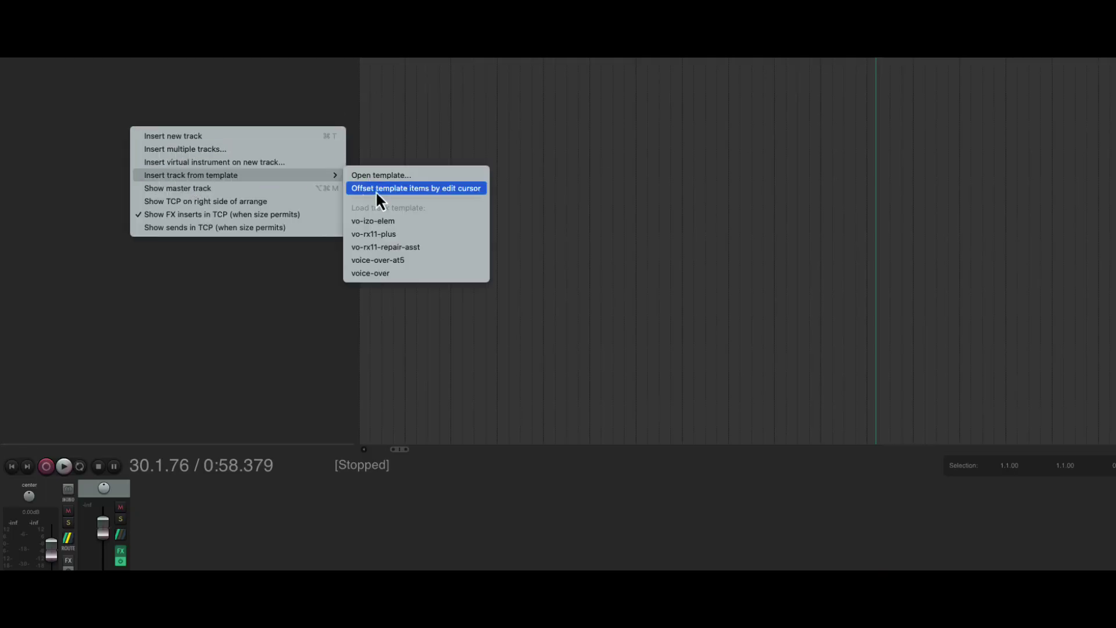
{"action": "left_click", "coordinate": [401, 223]}
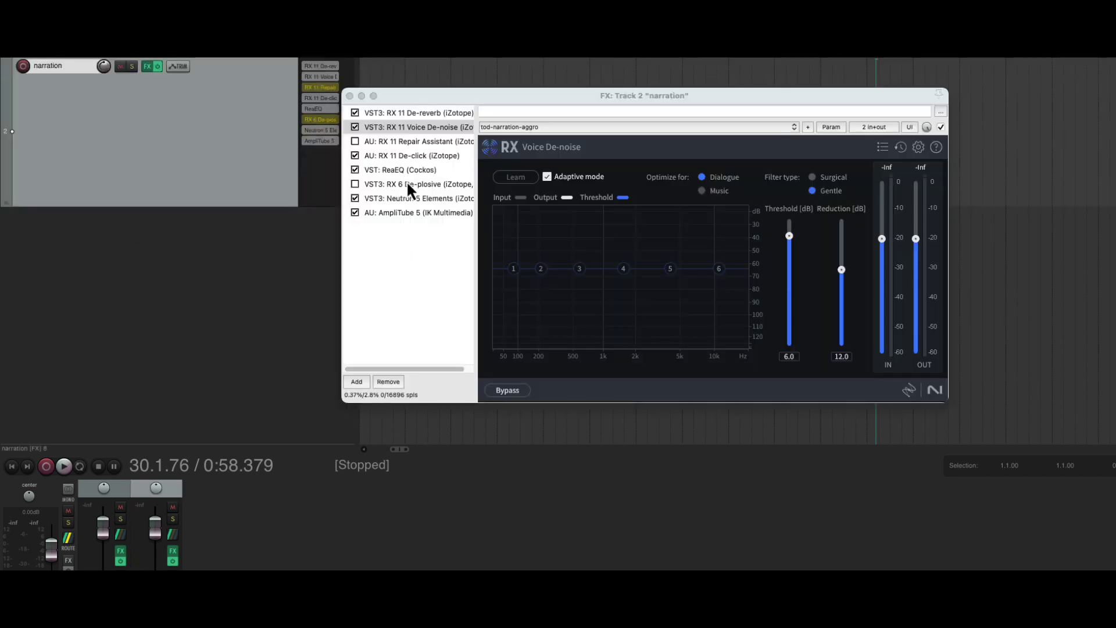
{"action": "left_click", "coordinate": [412, 198]}
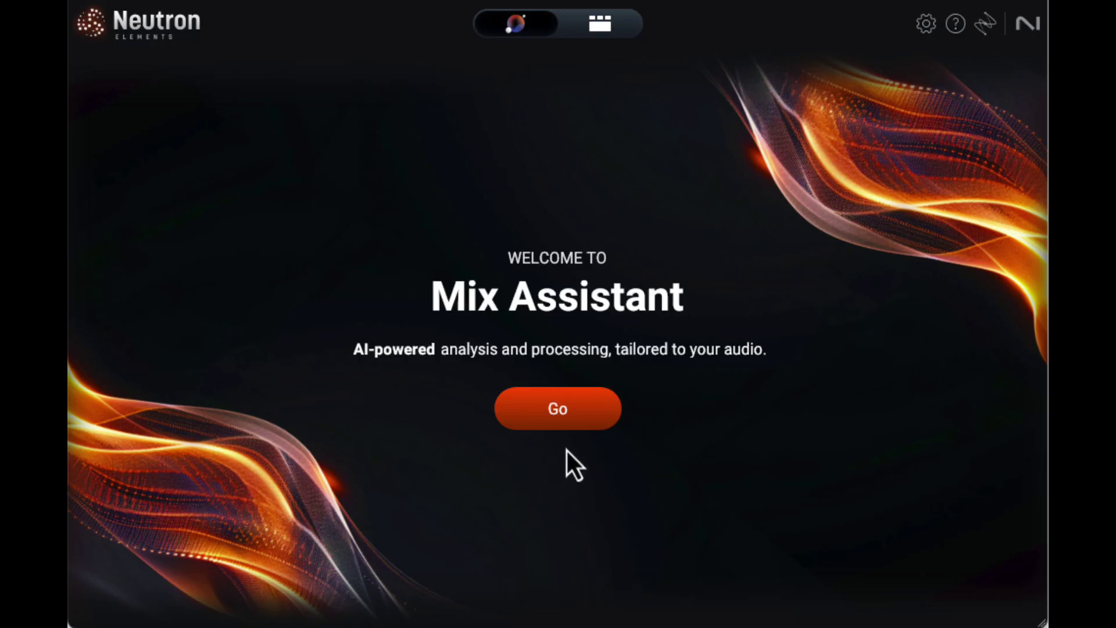
- Start the Neutron Mix Assistant so it analyses the narration audio
{"action": "left_click", "coordinate": [571, 414]}
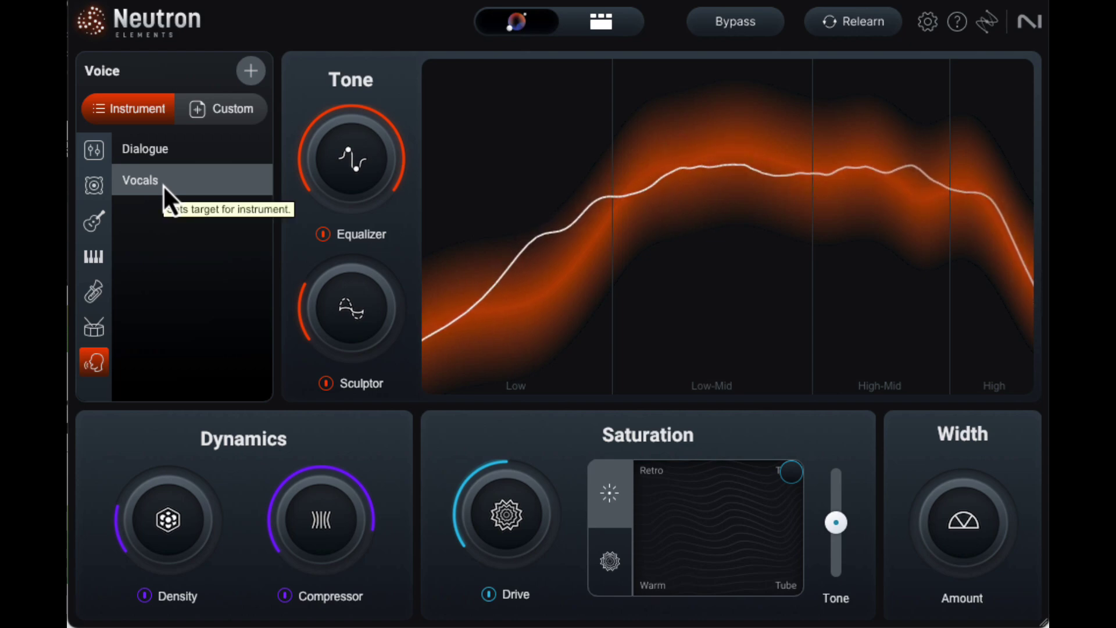
- Change the Voice target in Neutron from Vocals to Dialogue
{"action": "left_click", "coordinate": [155, 153]}
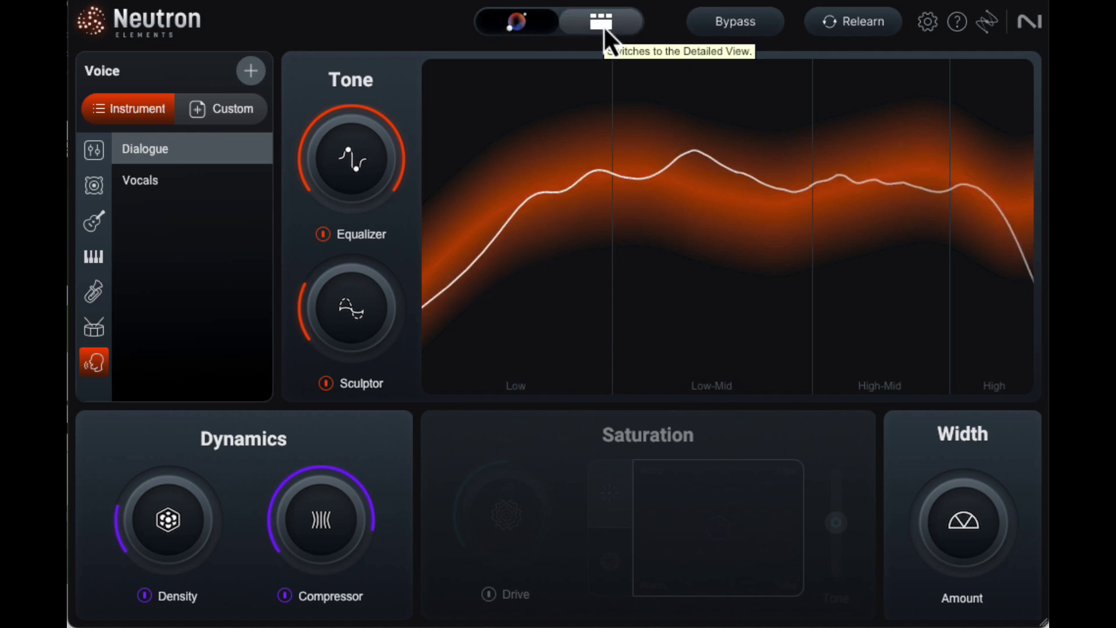
- Toggle Detailed View, A/B the plugin bypass, then Relearn the Mix Assistant analysis
{"action": "left_click", "coordinate": [605, 27]}
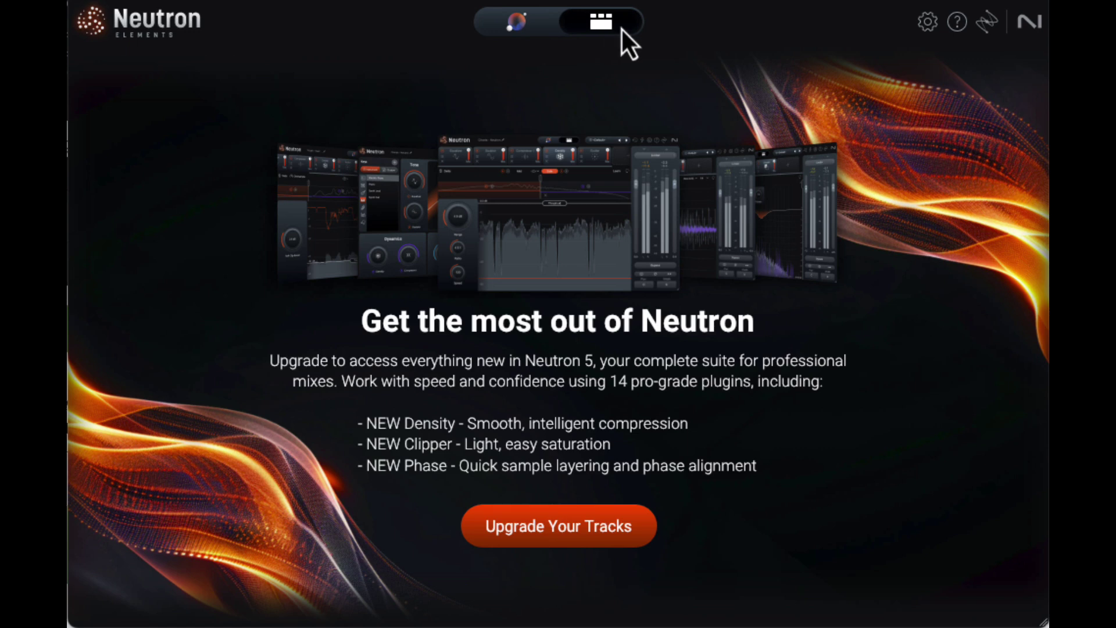
{"action": "left_click", "coordinate": [488, 34]}
{"action": "left_click", "coordinate": [738, 27]}
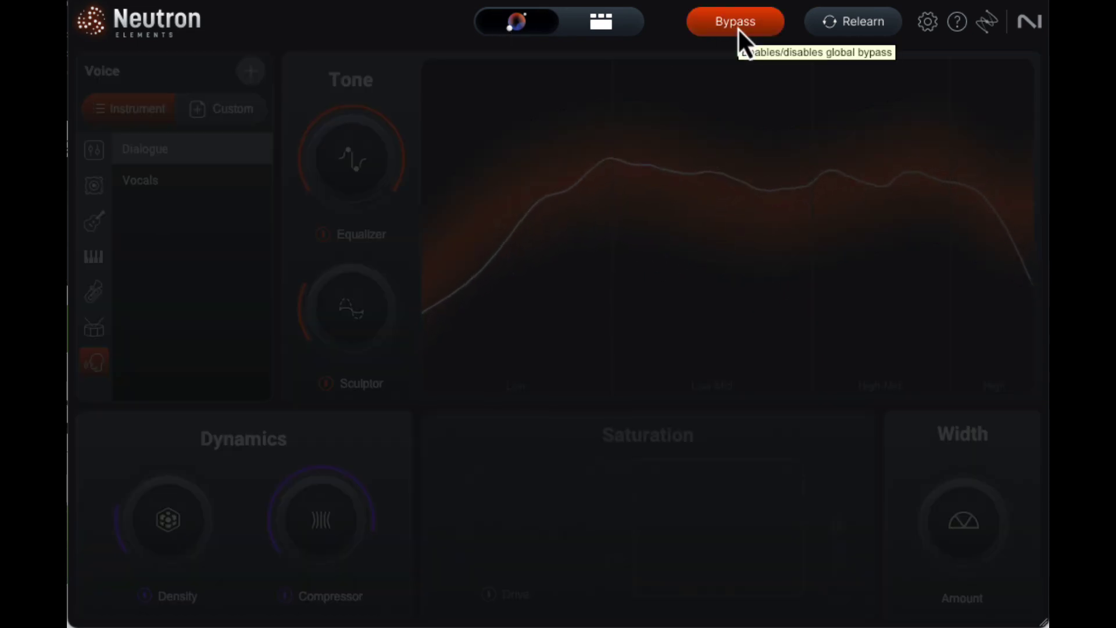
{"action": "left_click", "coordinate": [738, 26]}
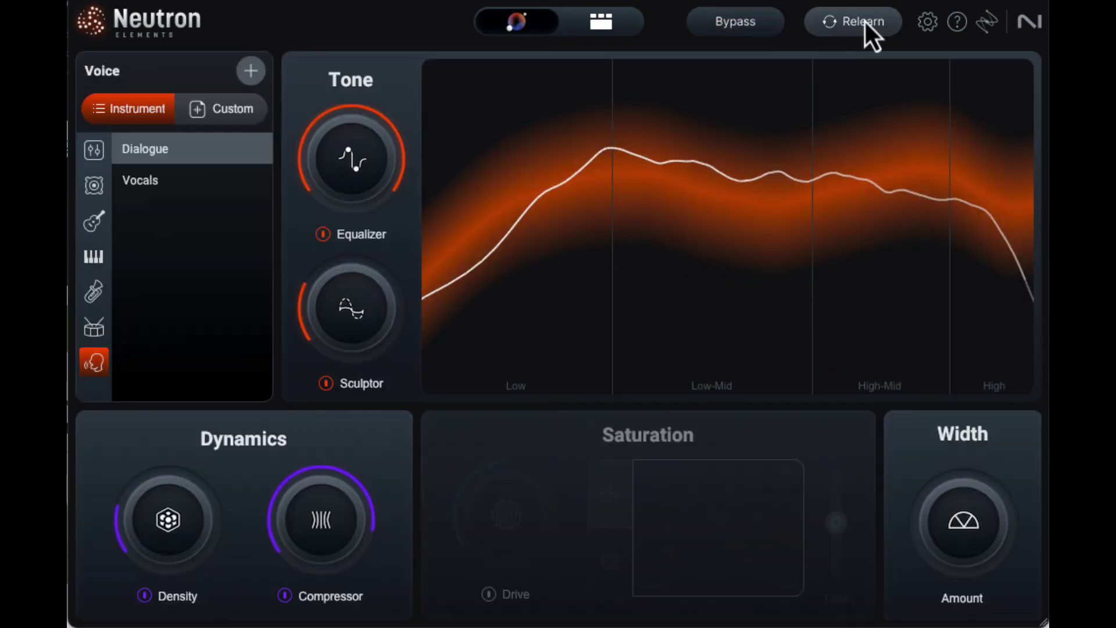
{"action": "left_click", "coordinate": [864, 22]}
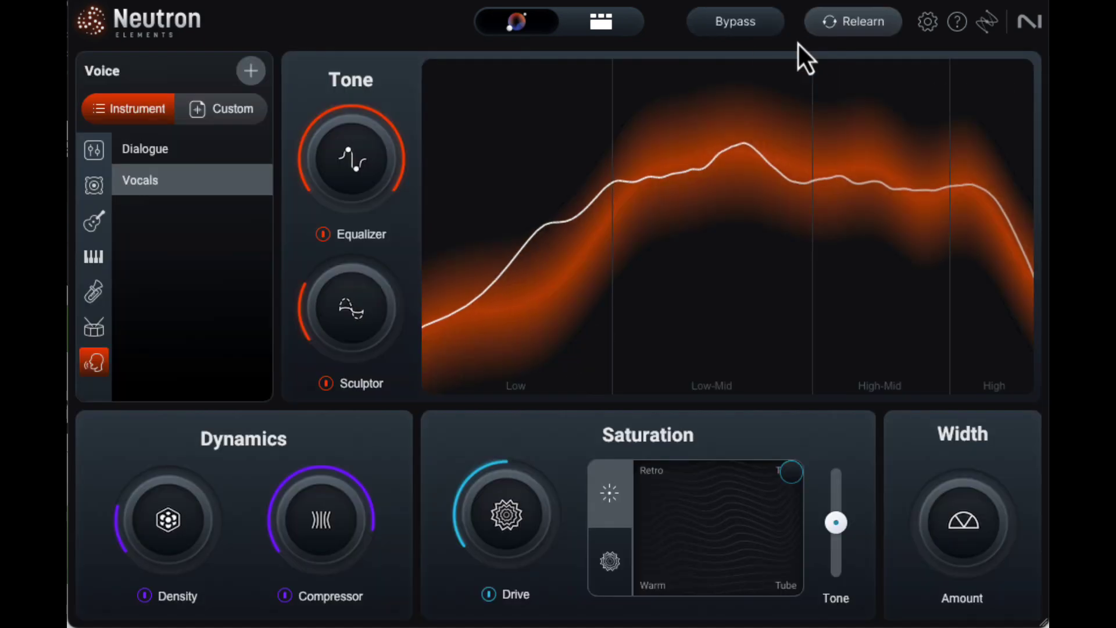
- Disable the Sculptor, compare the Equalizer off and on, then lower its amount
{"action": "left_click", "coordinate": [326, 384]}
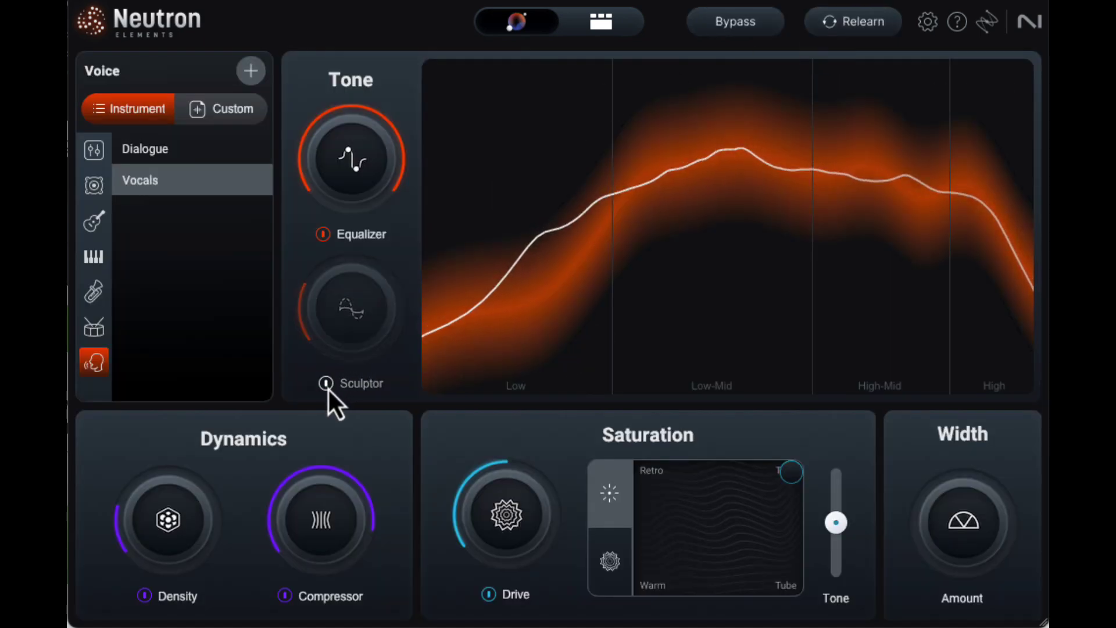
{"action": "left_click", "coordinate": [323, 239]}
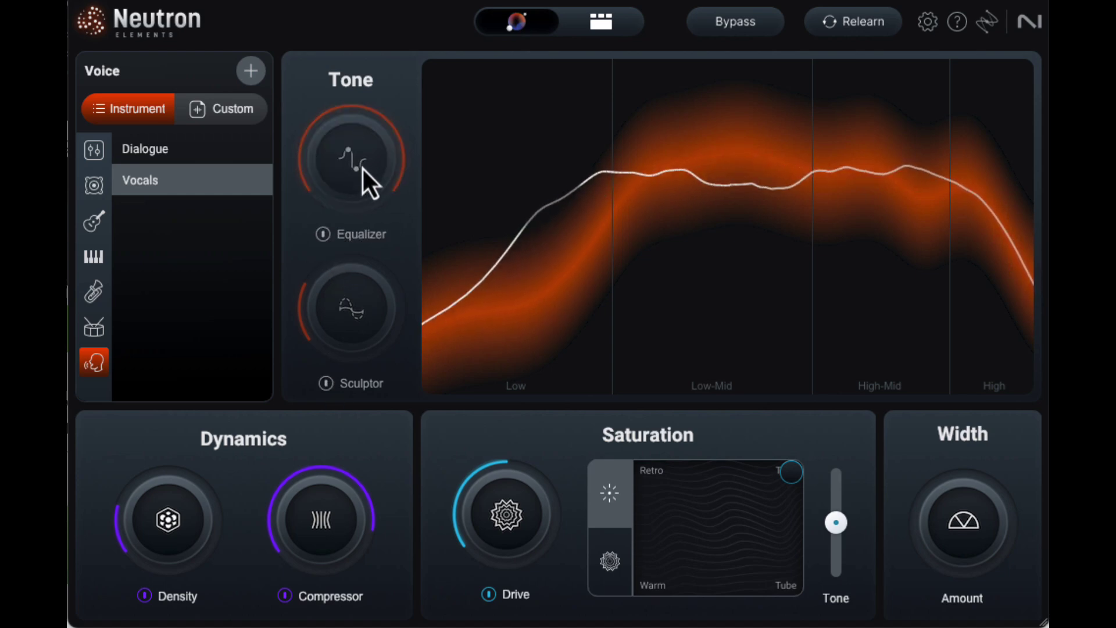
{"action": "left_click", "coordinate": [322, 238]}
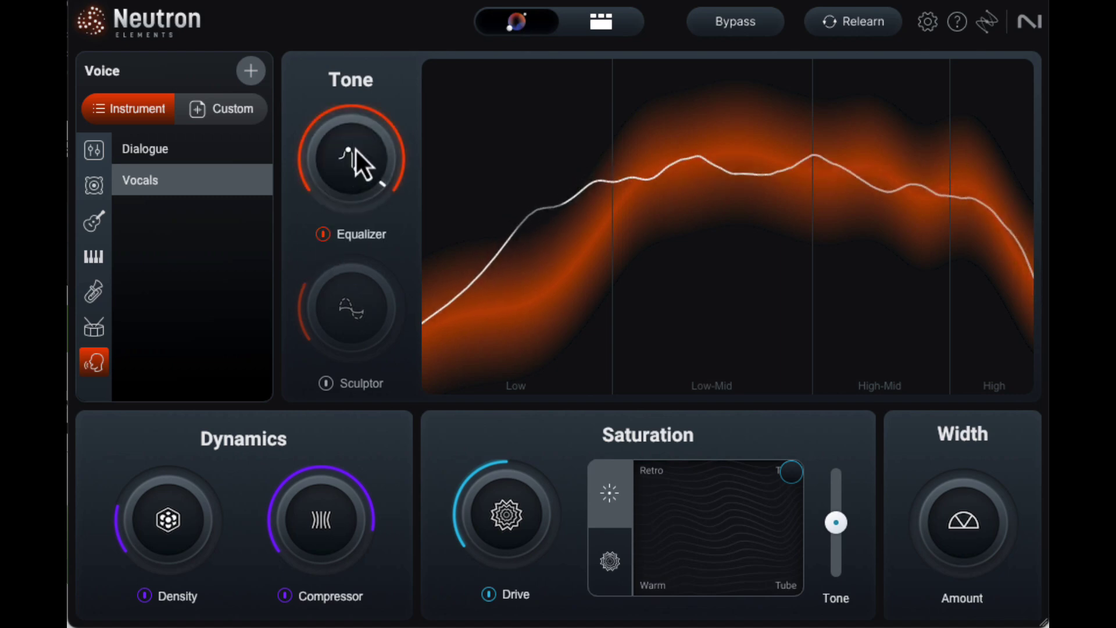
{"action": "left_click_drag", "start_coordinate": [356, 150], "coordinate": [353, 218]}
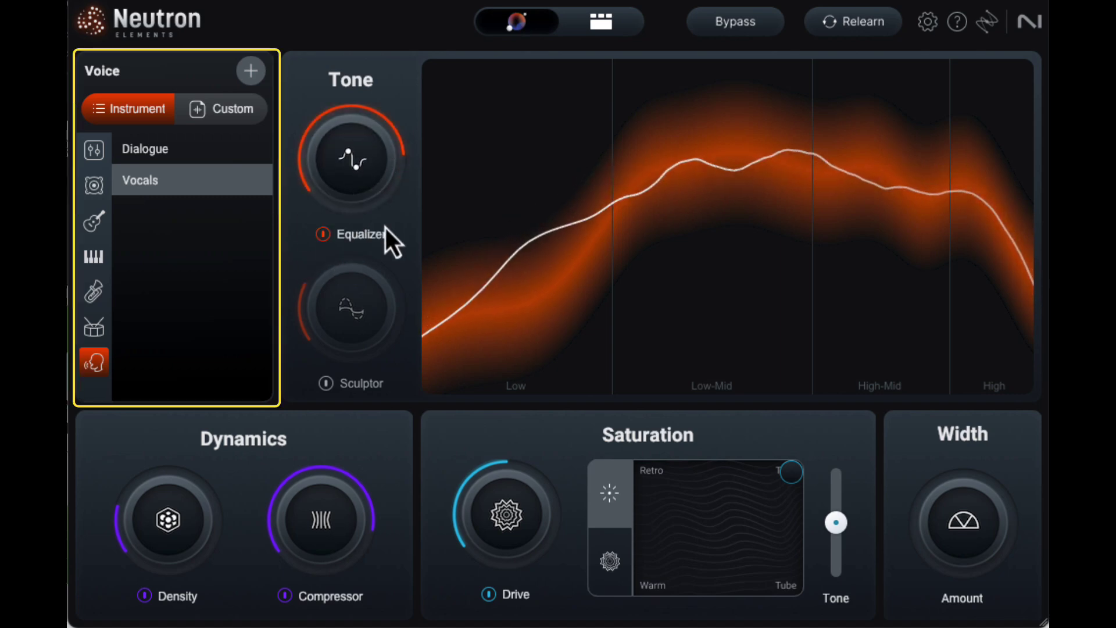
- Cancel loading a reference-file target, then switch the Sculptor module back on
{"action": "left_click", "coordinate": [246, 80]}
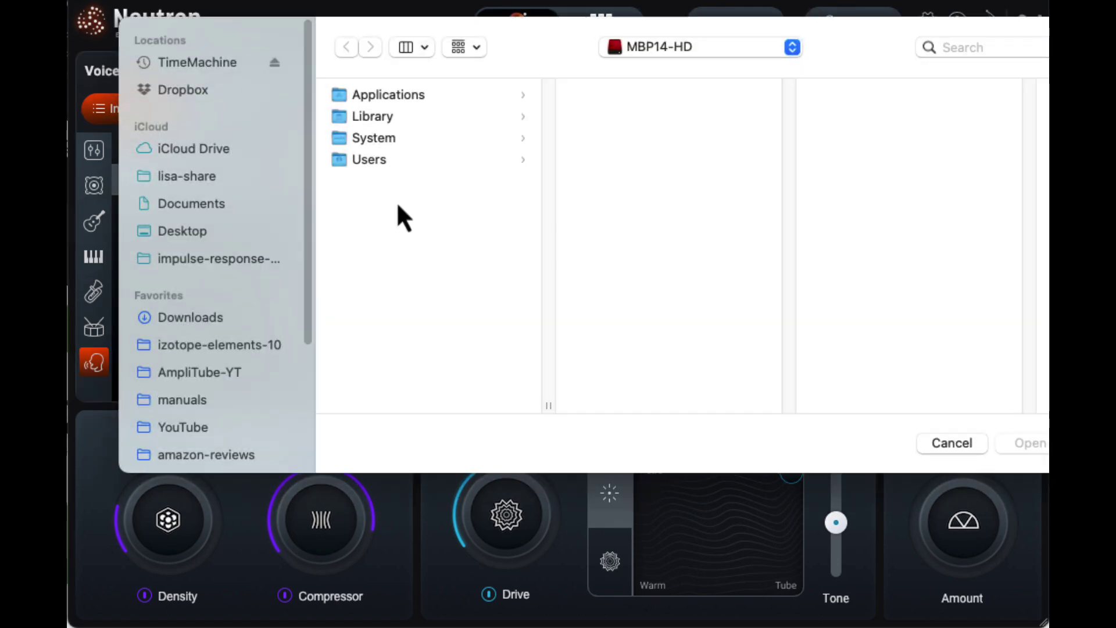
{"action": "left_click", "coordinate": [951, 443]}
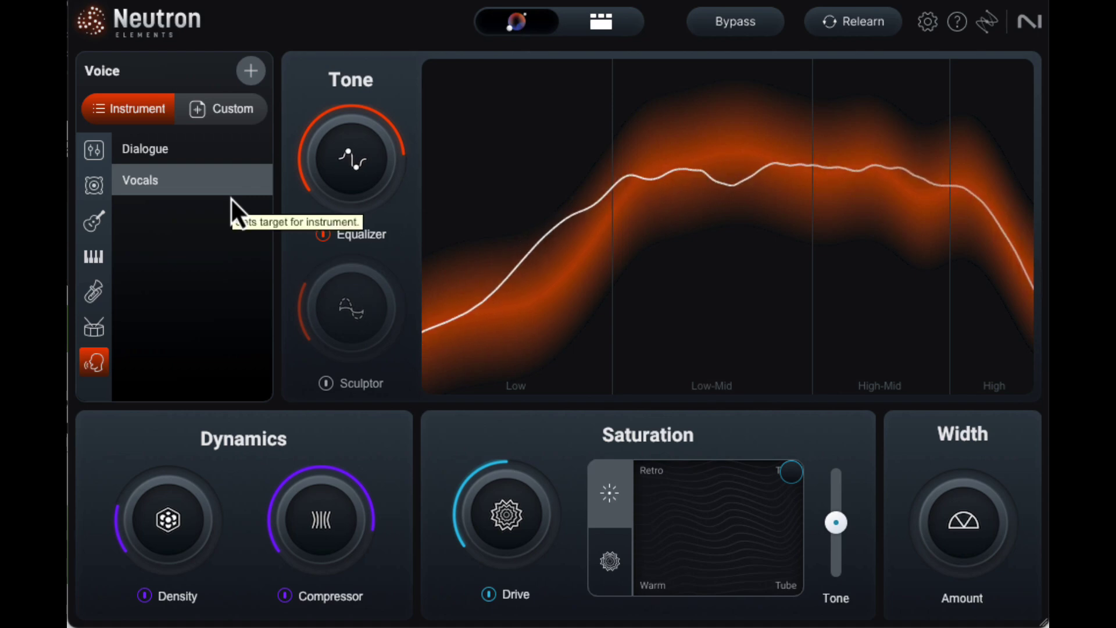
{"action": "left_click", "coordinate": [325, 385]}
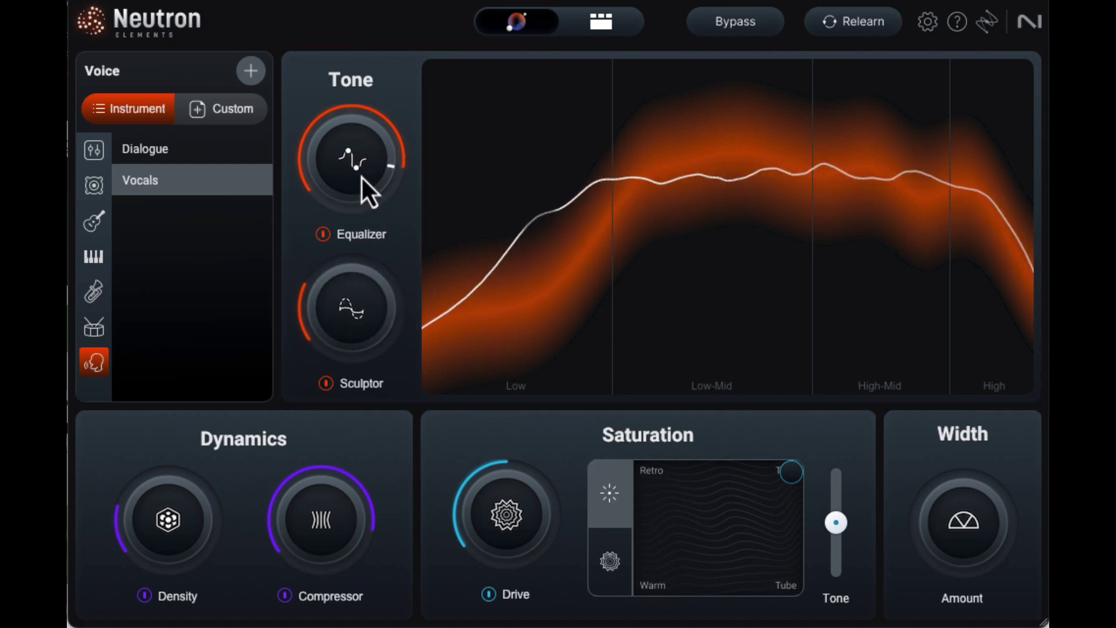
- Lower the Equalizer amount and raise the Sculptor amount on the Vocals profile
{"action": "left_click_drag", "start_coordinate": [359, 158], "coordinate": [363, 230]}
{"action": "mouse_move", "coordinate": [340, 305]}
{"action": "left_mouse_down"}
{"action": "mouse_move", "coordinate": [329, 208]}
{"action": "mouse_move", "coordinate": [340, 321]}
{"action": "left_mouse_up"}
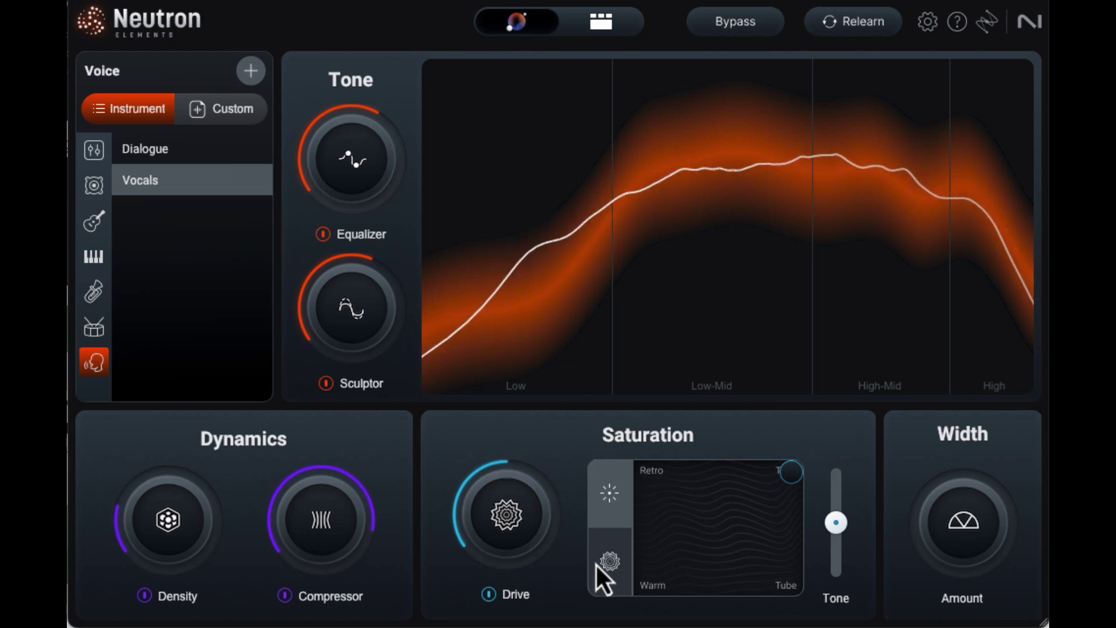
- Raise the saturation drive and give it the Overdrive/Clipper/Scratch character
{"action": "left_click_drag", "start_coordinate": [488, 507], "coordinate": [483, 473]}
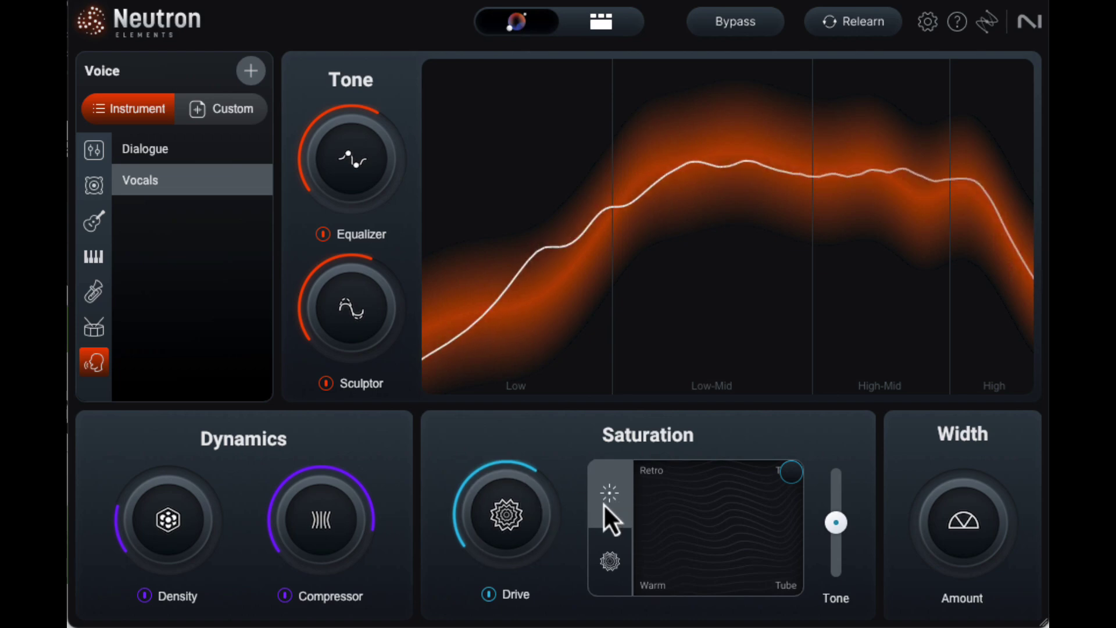
{"action": "left_click", "coordinate": [607, 557]}
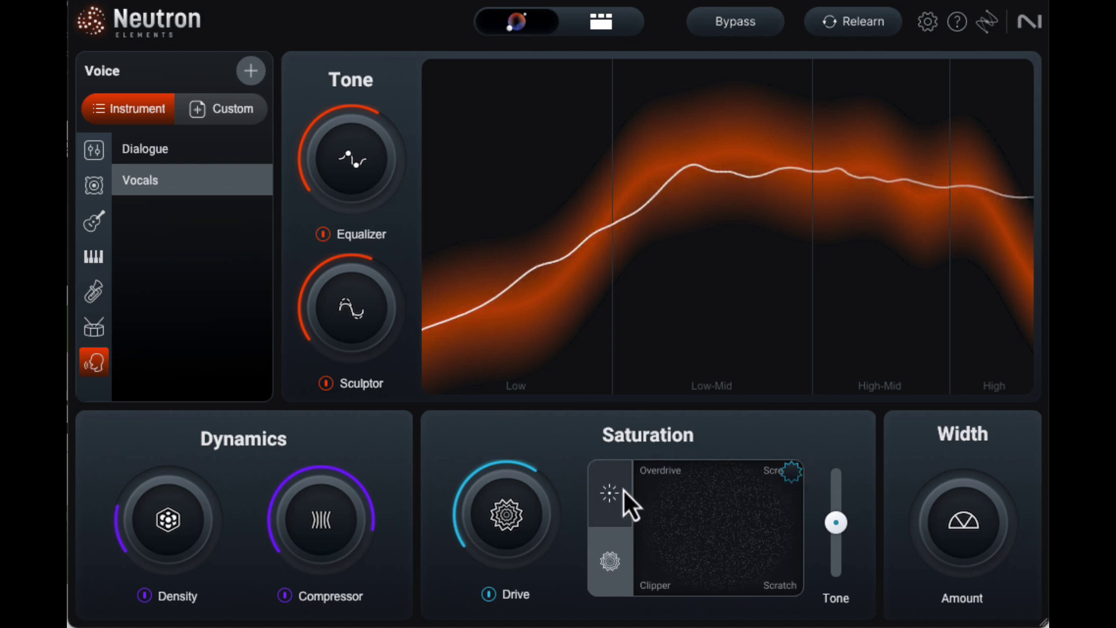
{"action": "left_click", "coordinate": [620, 489]}
{"action": "left_click", "coordinate": [601, 564]}
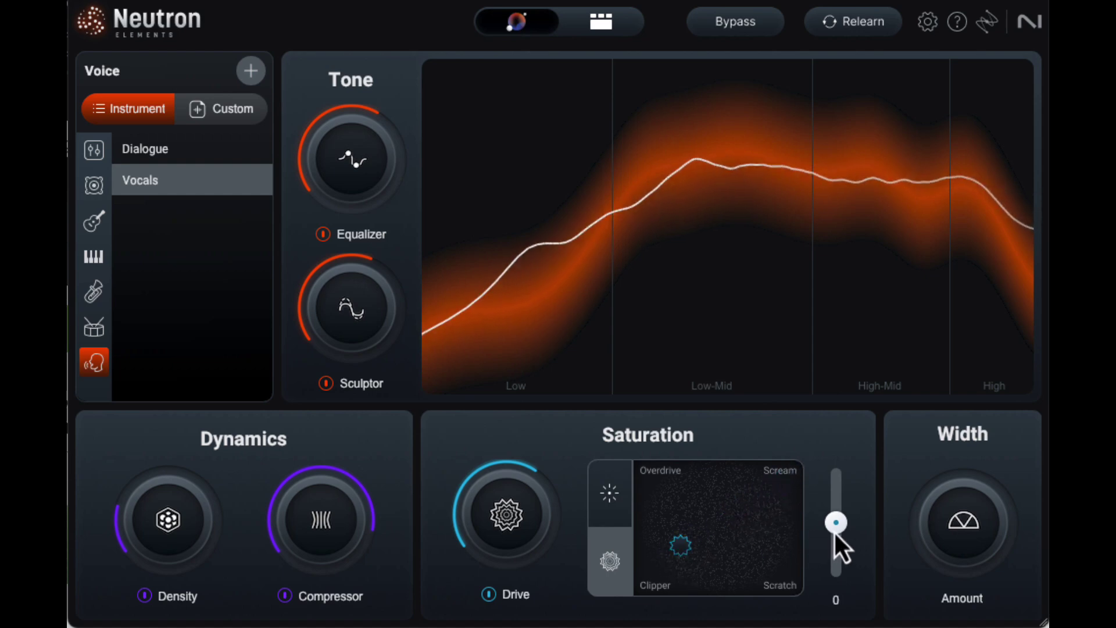
- Lower the saturation tone to -44, return width to zero, and start Nectar's audio analysis
{"action": "mouse_move", "coordinate": [834, 530]}
{"action": "left_mouse_down"}
{"action": "mouse_move", "coordinate": [839, 499]}
{"action": "mouse_move", "coordinate": [832, 544]}
{"action": "left_mouse_up"}
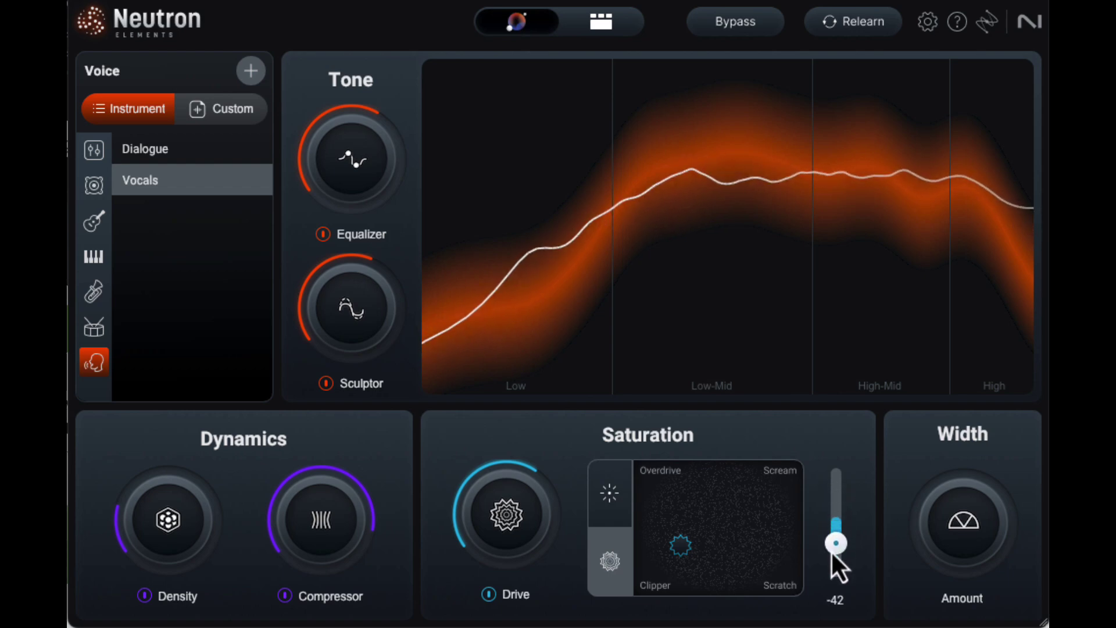
{"action": "left_click_drag", "start_coordinate": [832, 552], "coordinate": [832, 553]}
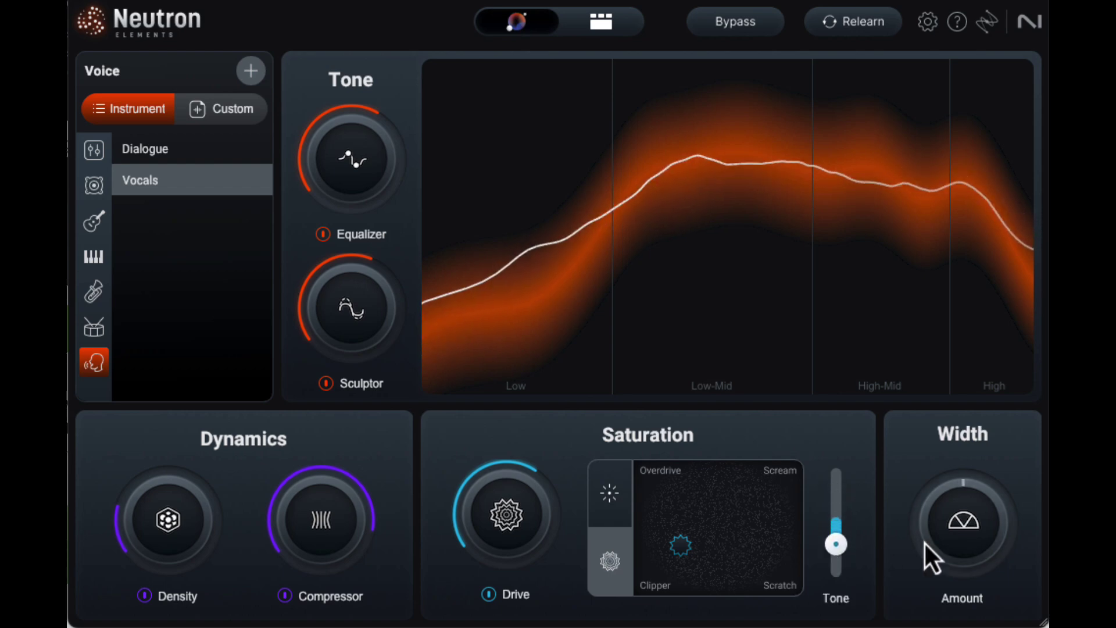
{"action": "left_click_drag", "start_coordinate": [968, 534], "coordinate": [973, 518]}
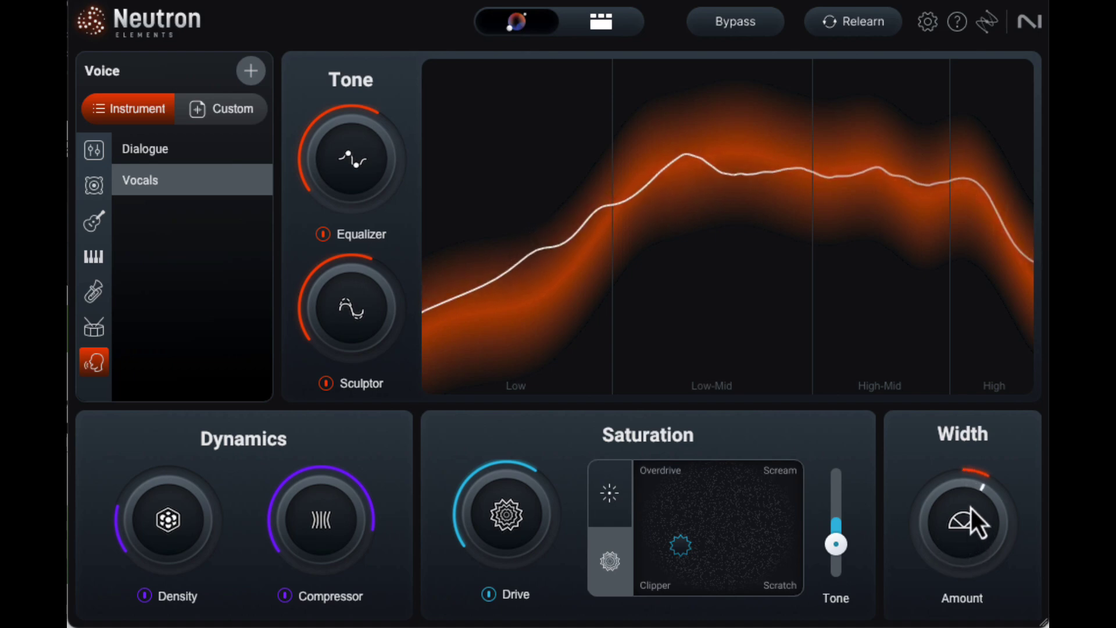
{"action": "left_click_drag", "start_coordinate": [965, 515], "coordinate": [967, 518]}
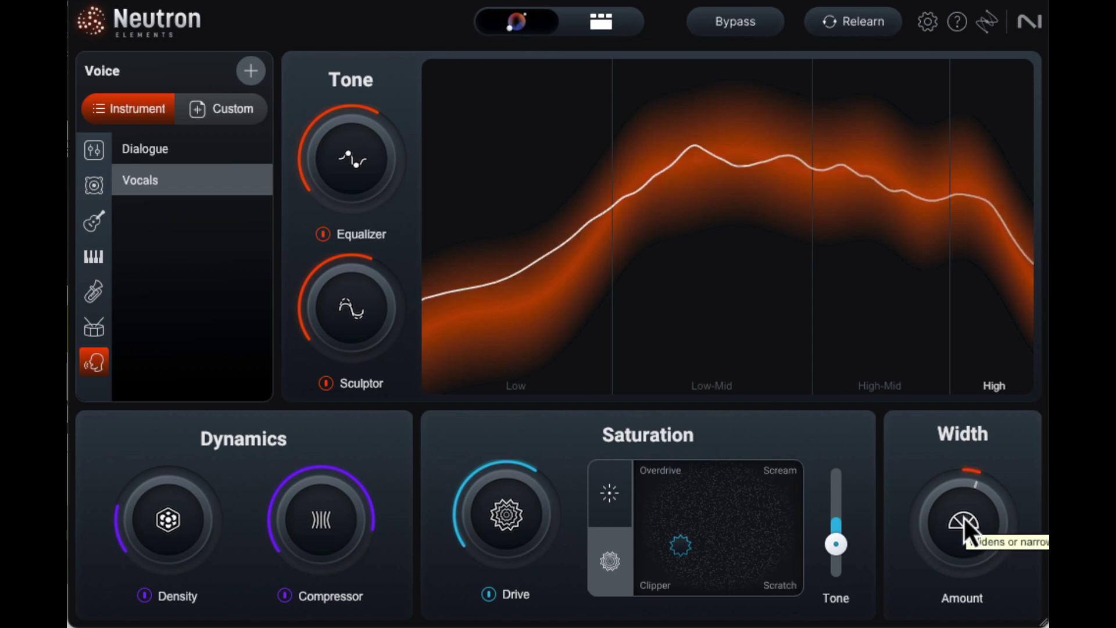
{"action": "left_click_drag", "start_coordinate": [965, 518], "coordinate": [966, 536]}
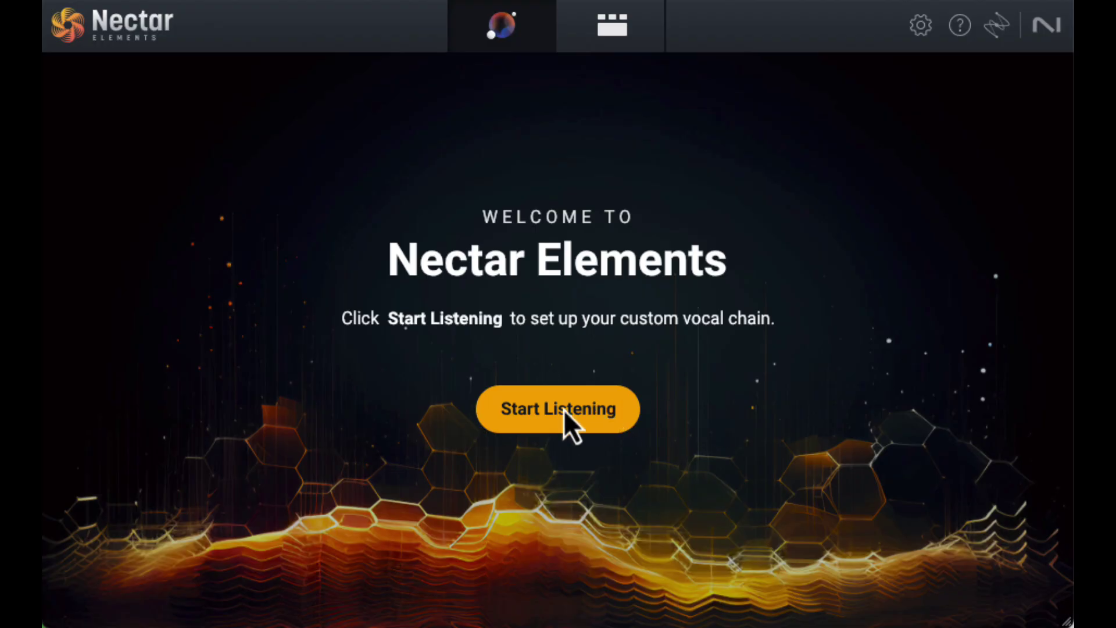
{"action": "left_click", "coordinate": [564, 410]}
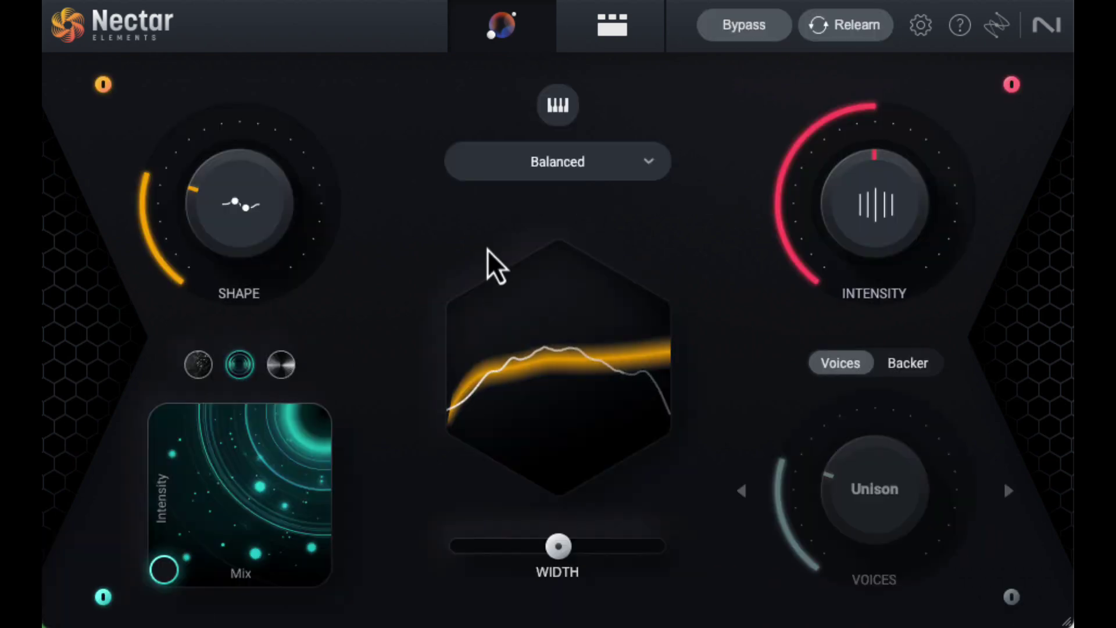
- Apply the Full preset from Nectar's Speaking category, closing the preset-import browser unused
{"action": "left_click", "coordinate": [596, 173]}
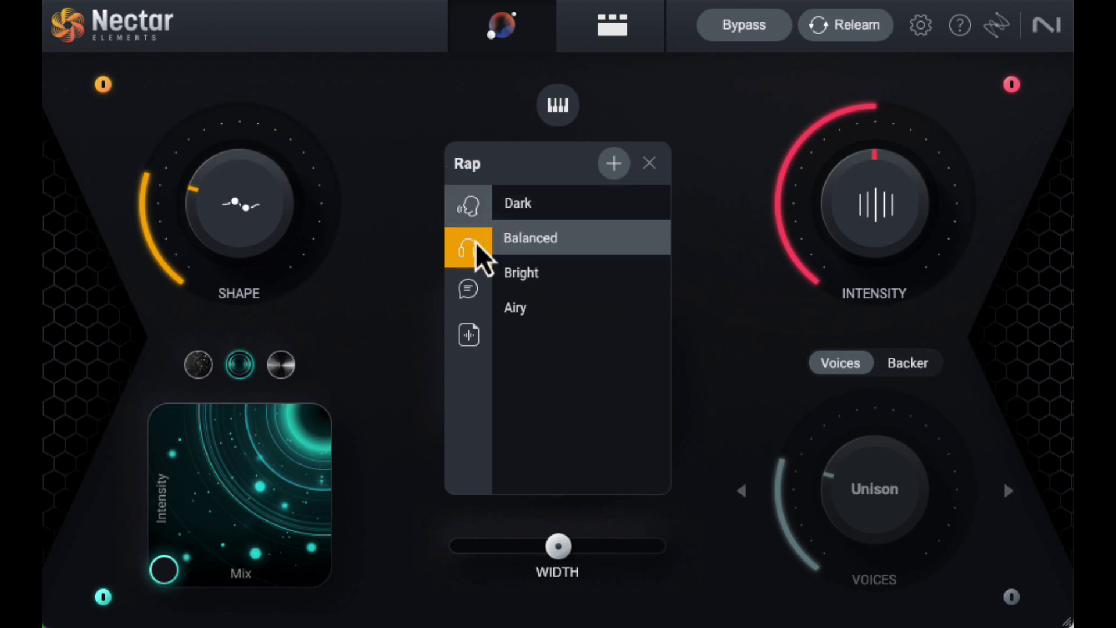
{"action": "left_click", "coordinate": [463, 299]}
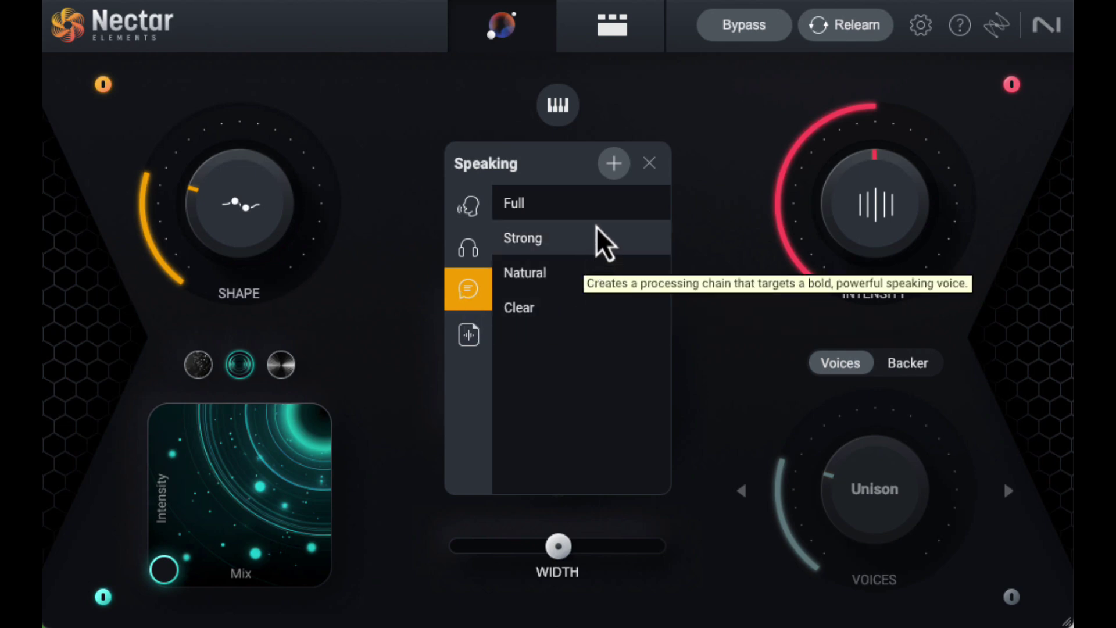
{"action": "left_click", "coordinate": [587, 204]}
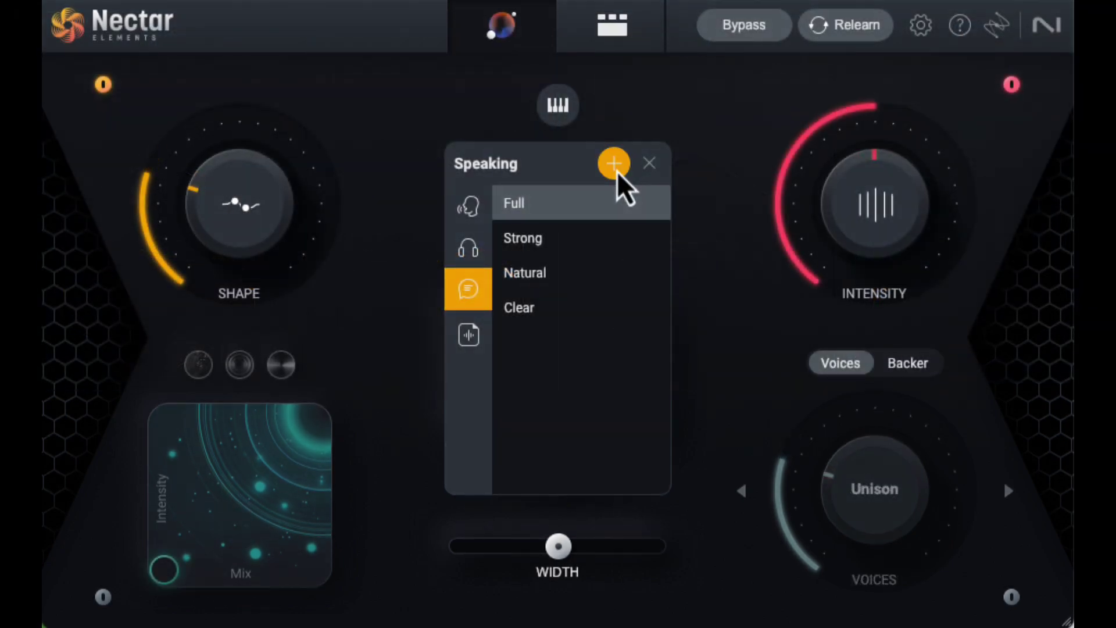
{"action": "left_click", "coordinate": [616, 172]}
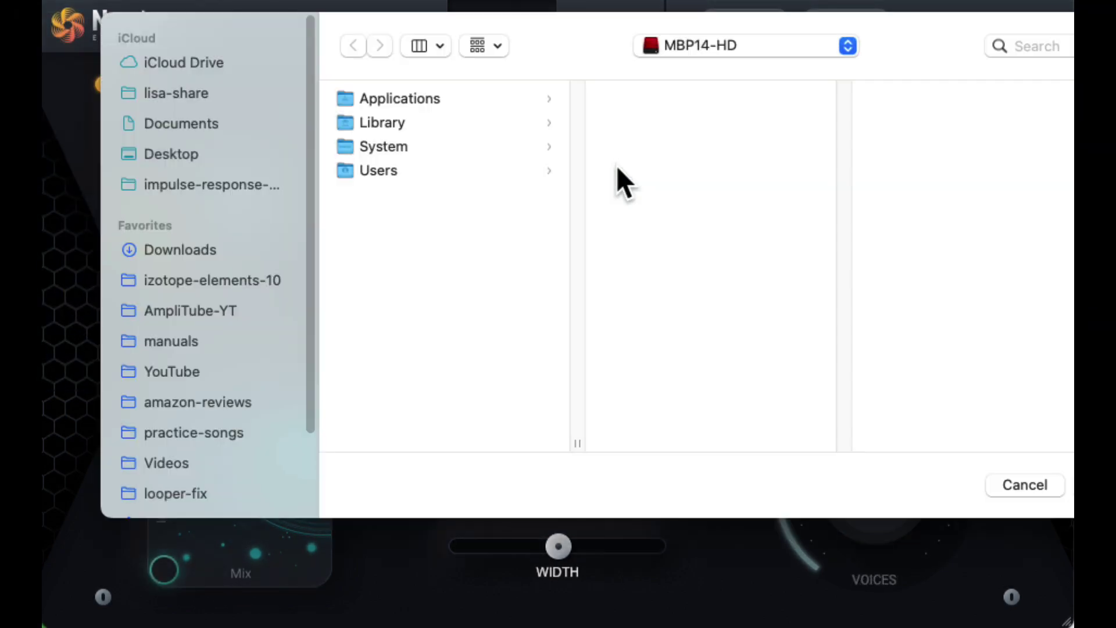
{"action": "left_click", "coordinate": [1010, 481]}
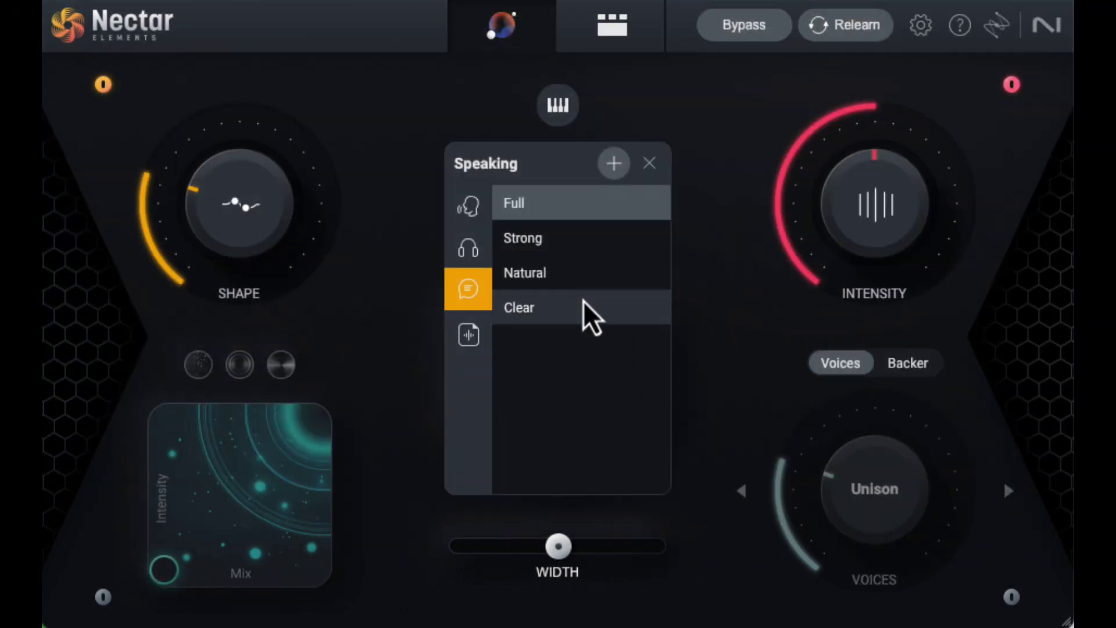
- Detect the key and set Nectar's key to G# minor
{"action": "left_click", "coordinate": [558, 105]}
{"action": "left_click", "coordinate": [556, 222]}
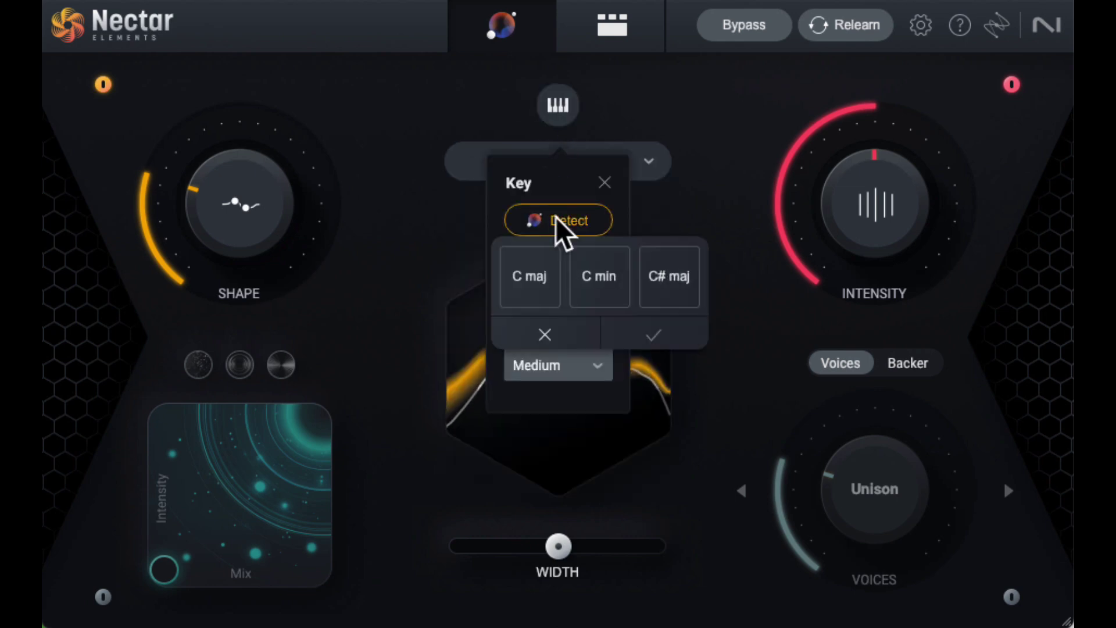
{"action": "left_click", "coordinate": [588, 285]}
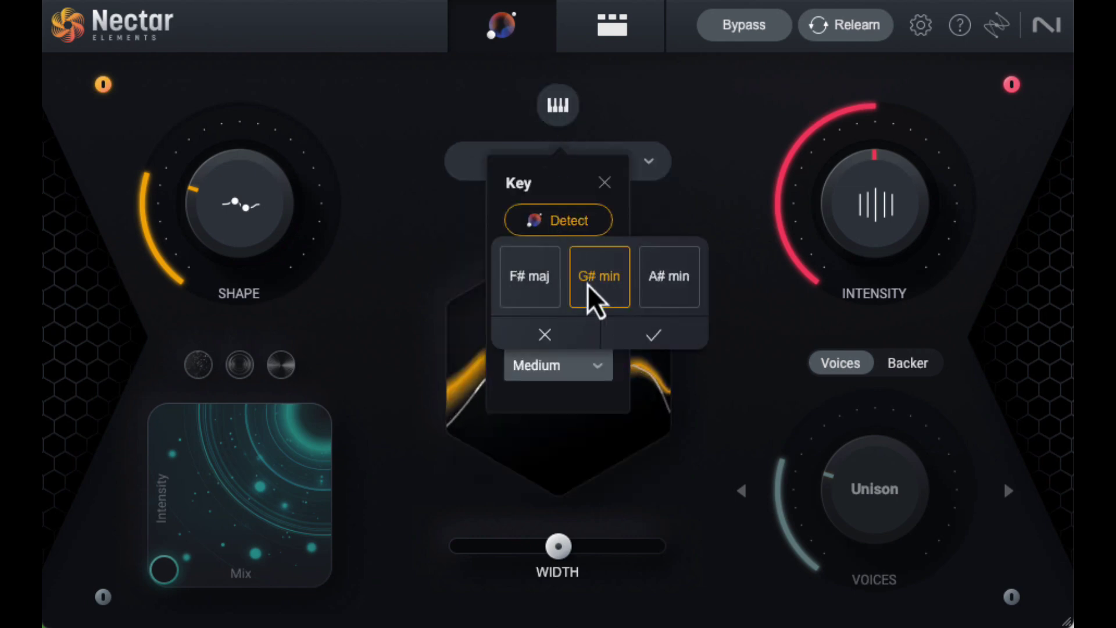
{"action": "left_click", "coordinate": [657, 334]}
{"action": "left_click", "coordinate": [557, 261]}
{"action": "mouse_move", "coordinate": [616, 292]}
{"action": "left_click", "coordinate": [604, 183]}
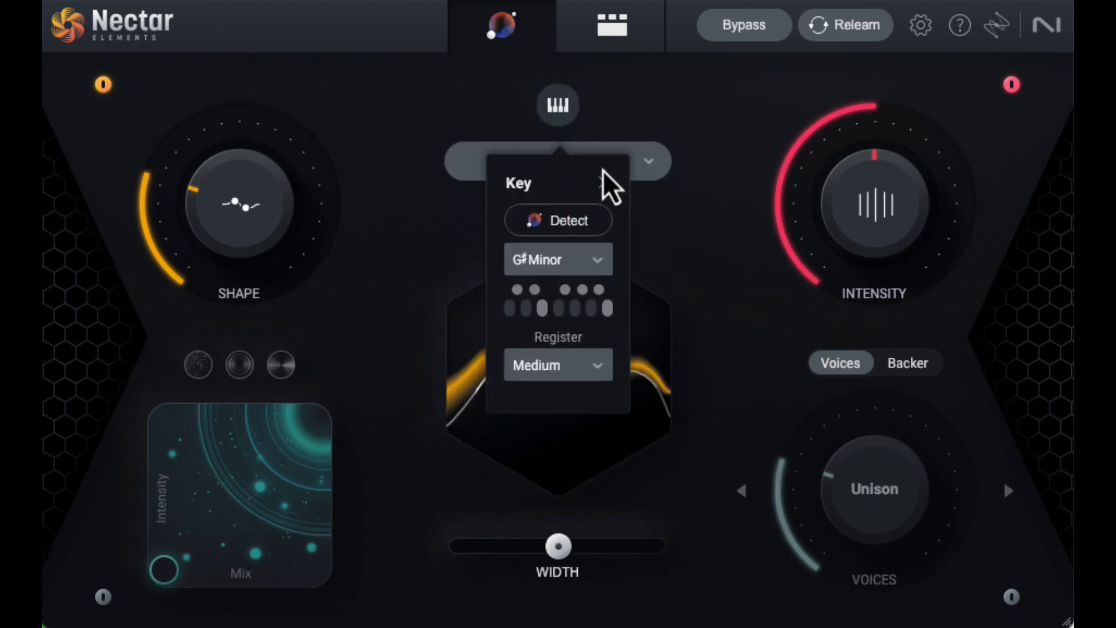
{"action": "left_click", "coordinate": [604, 183]}
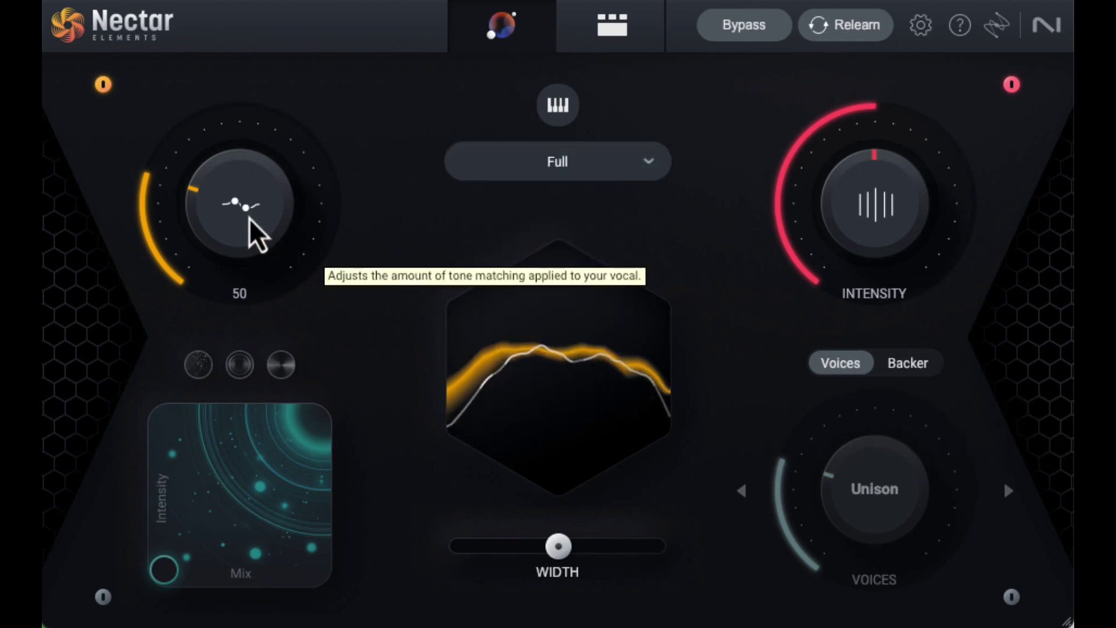
- Raise Shape to 62 and lower Intensity to 44
{"action": "left_click_drag", "start_coordinate": [238, 221], "coordinate": [241, 205]}
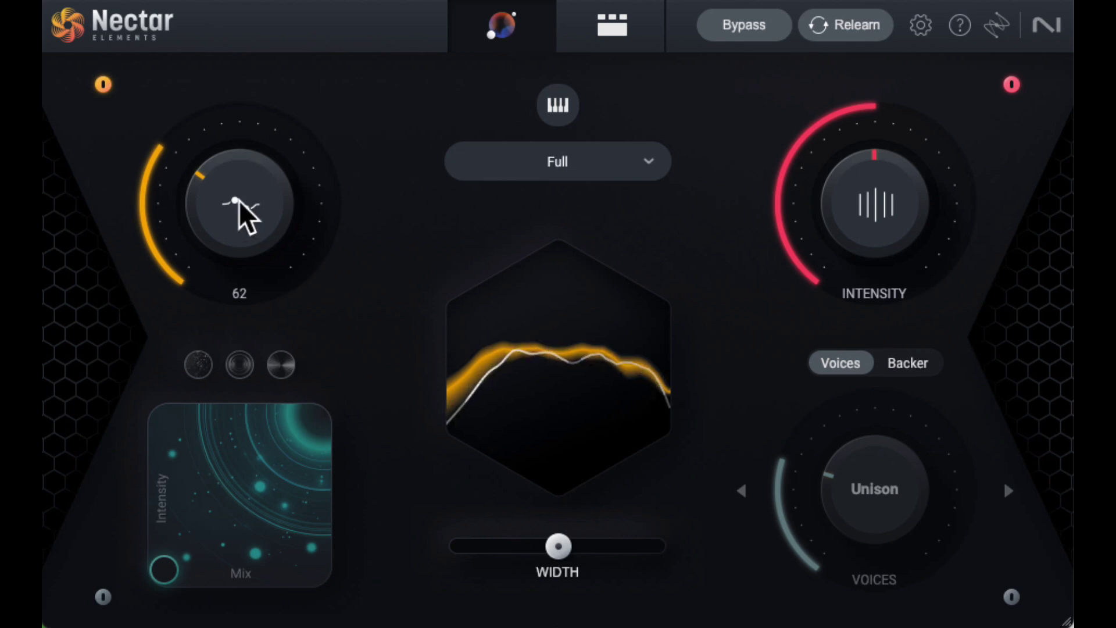
{"action": "mouse_move", "coordinate": [889, 220]}
{"action": "left_mouse_down"}
{"action": "mouse_move", "coordinate": [894, 242]}
{"action": "mouse_move", "coordinate": [888, 219]}
{"action": "left_mouse_up"}
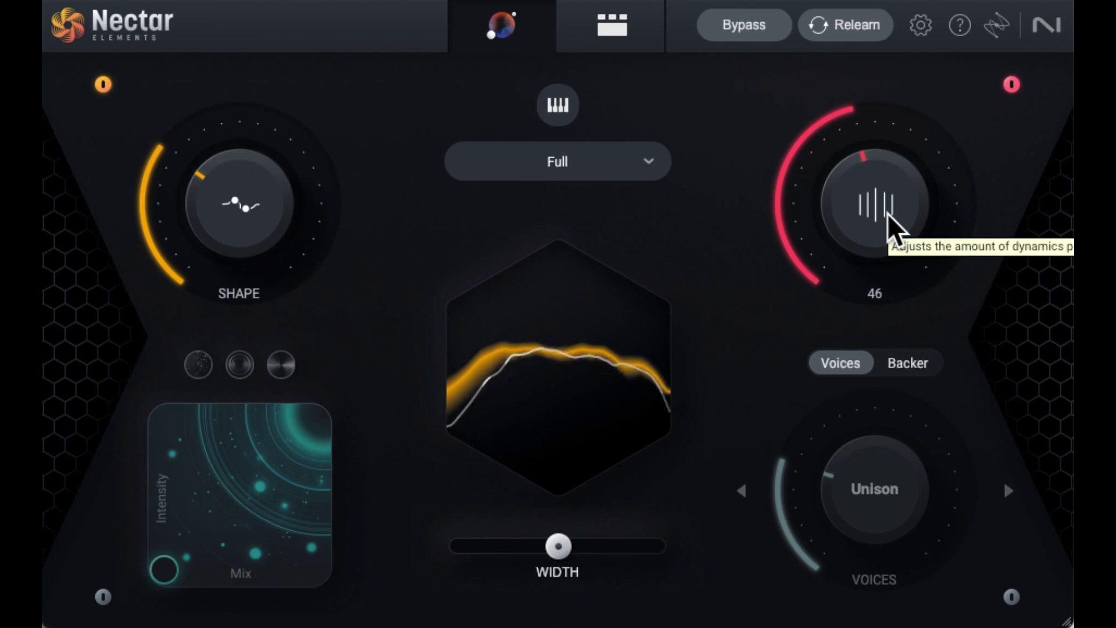
{"action": "left_click_drag", "start_coordinate": [888, 221], "coordinate": [879, 224]}
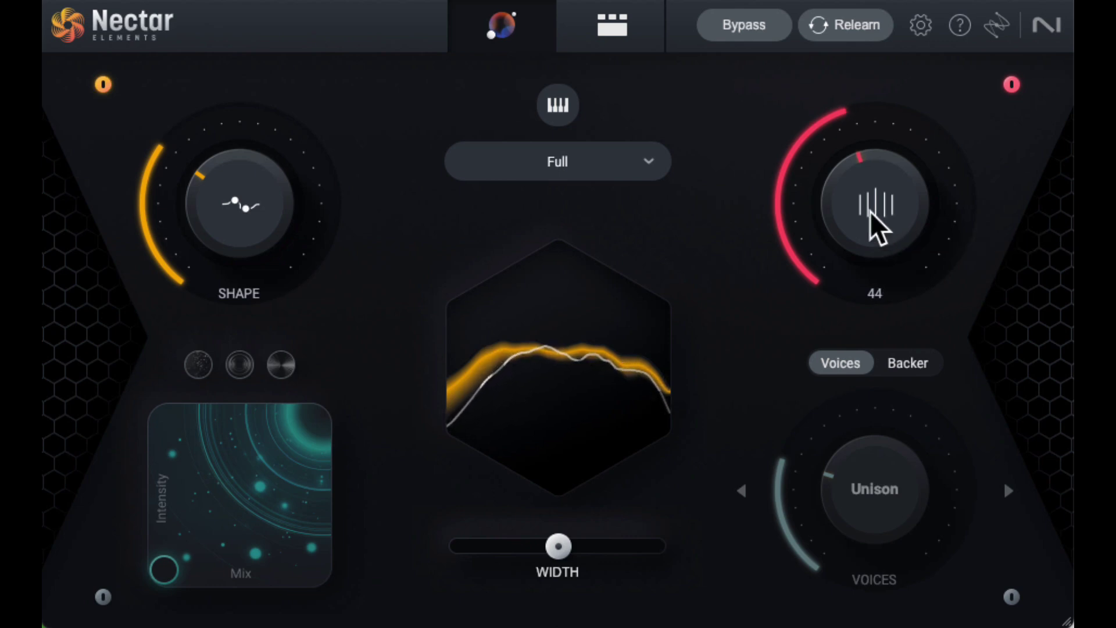
- Enable Nectar's delay/reverb module and place it at low intensity with a moderate mix
{"action": "left_click", "coordinate": [103, 598]}
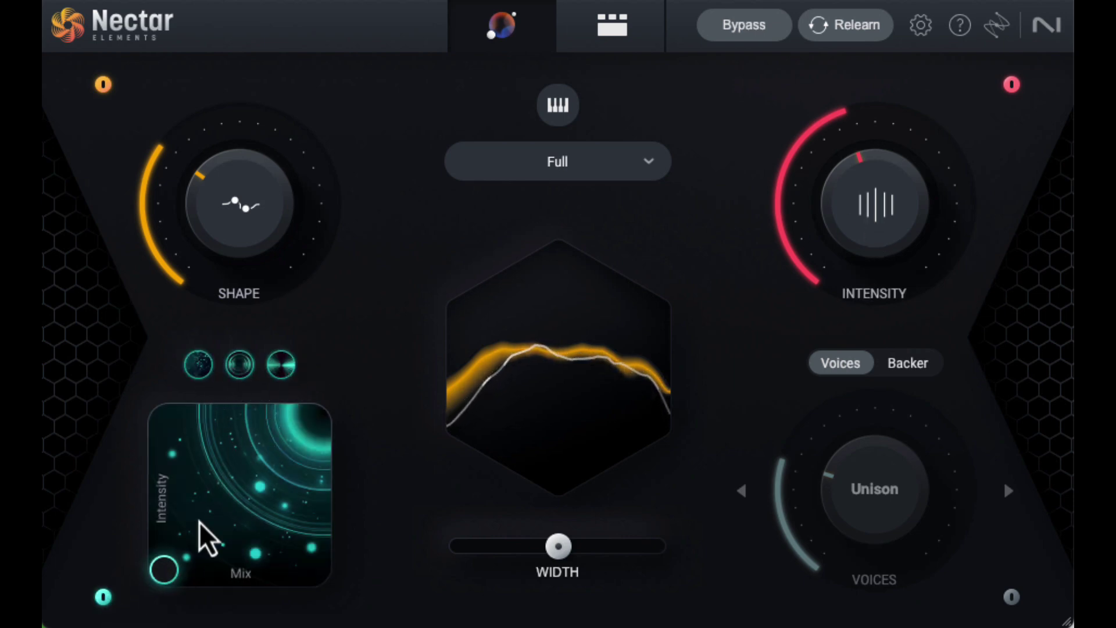
{"action": "left_click_drag", "start_coordinate": [169, 484], "coordinate": [169, 421]}
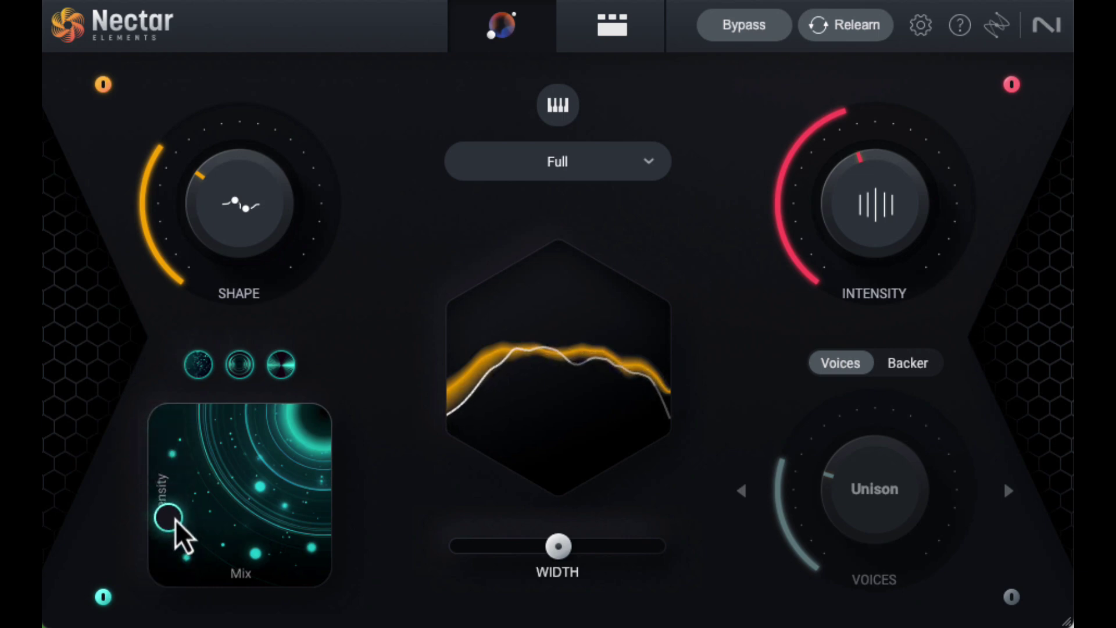
{"action": "left_click_drag", "start_coordinate": [175, 524], "coordinate": [217, 550]}
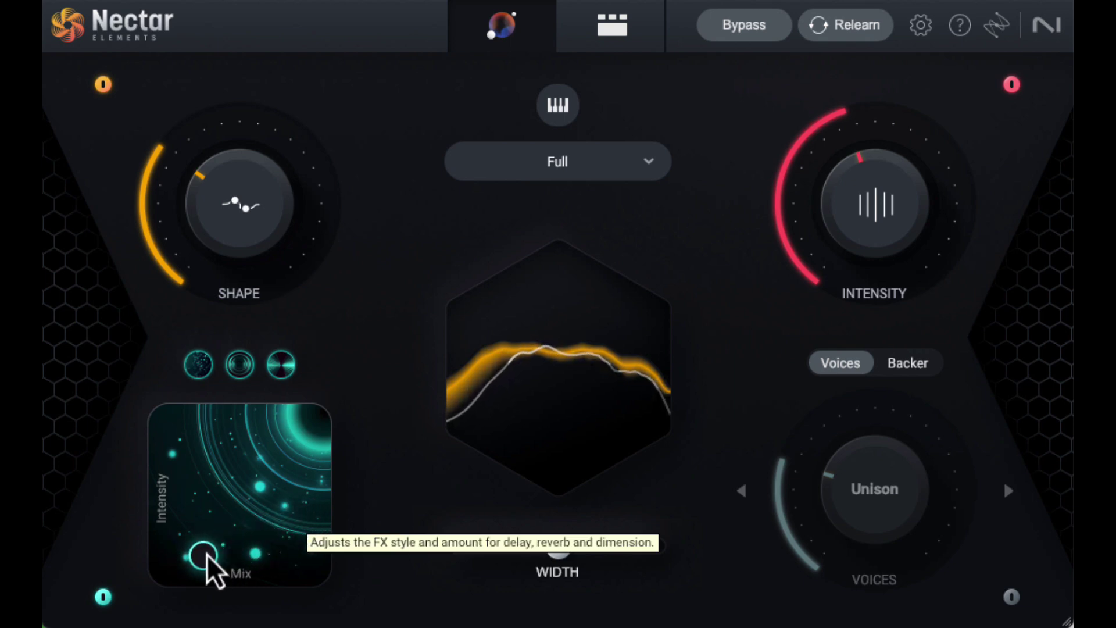
{"action": "left_click_drag", "start_coordinate": [206, 555], "coordinate": [192, 570]}
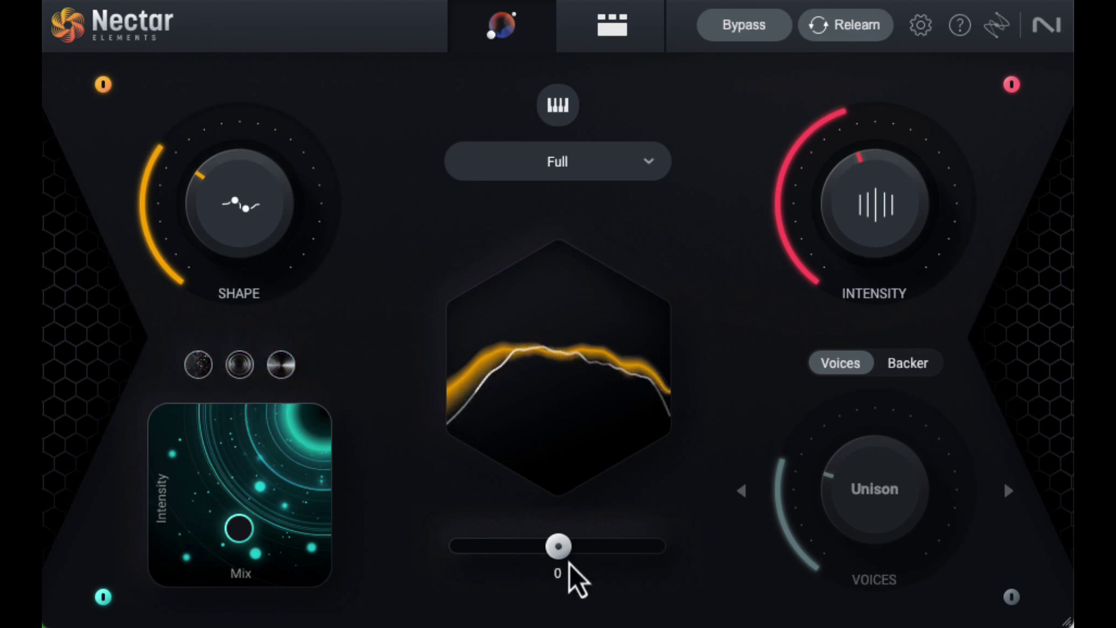
- Try widening the vocal's stereo width to 25, then reset it to 0
{"action": "left_click_drag", "start_coordinate": [566, 557], "coordinate": [571, 557]}
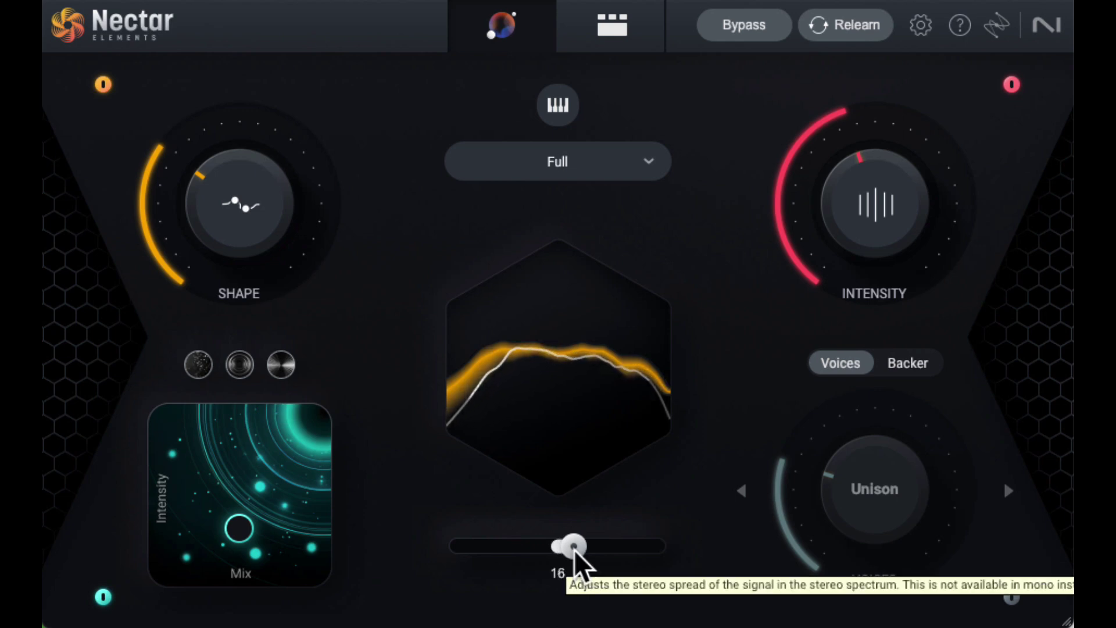
{"action": "left_click_drag", "start_coordinate": [576, 556], "coordinate": [590, 557]}
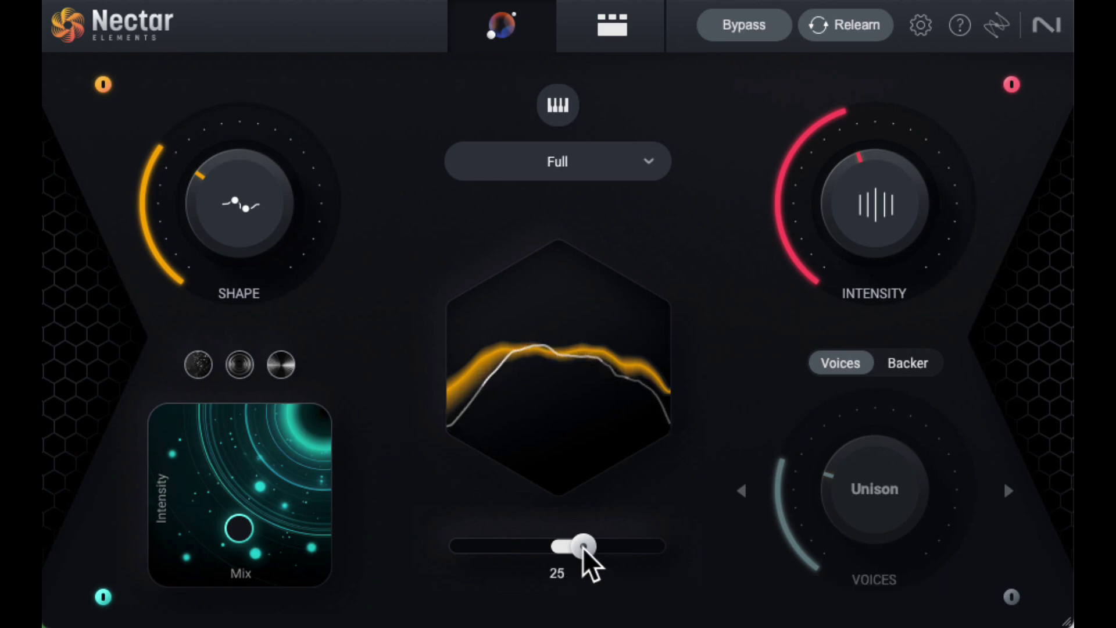
{"action": "double_click", "coordinate": [583, 547]}
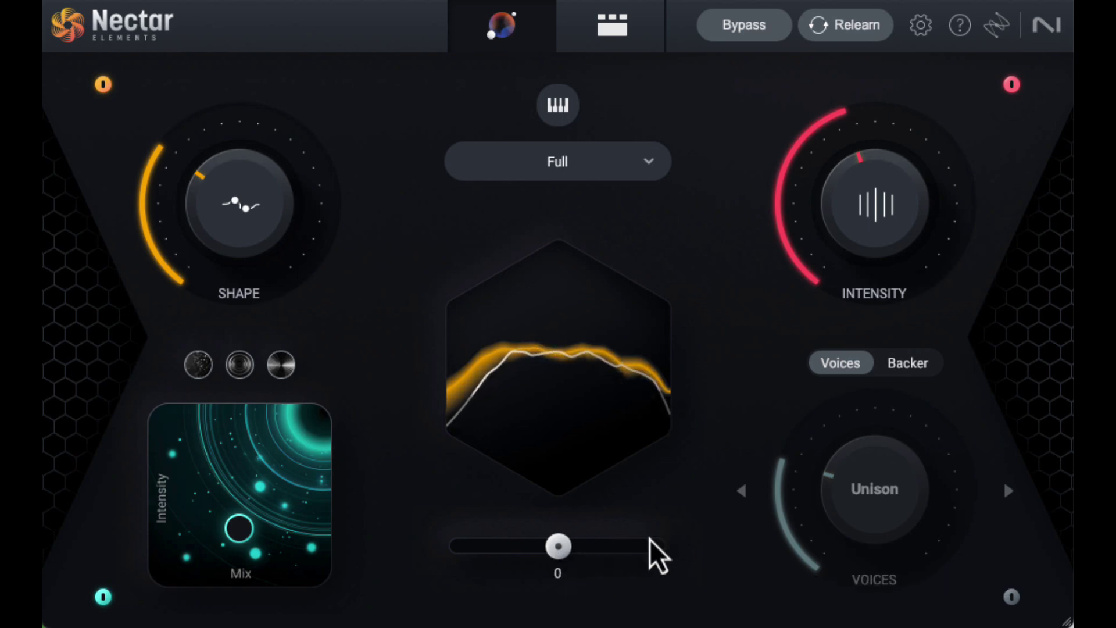
- Switch off the FX, Shape and Intensity modules, and briefly bypass Nectar to compare
{"action": "left_click", "coordinate": [104, 597]}
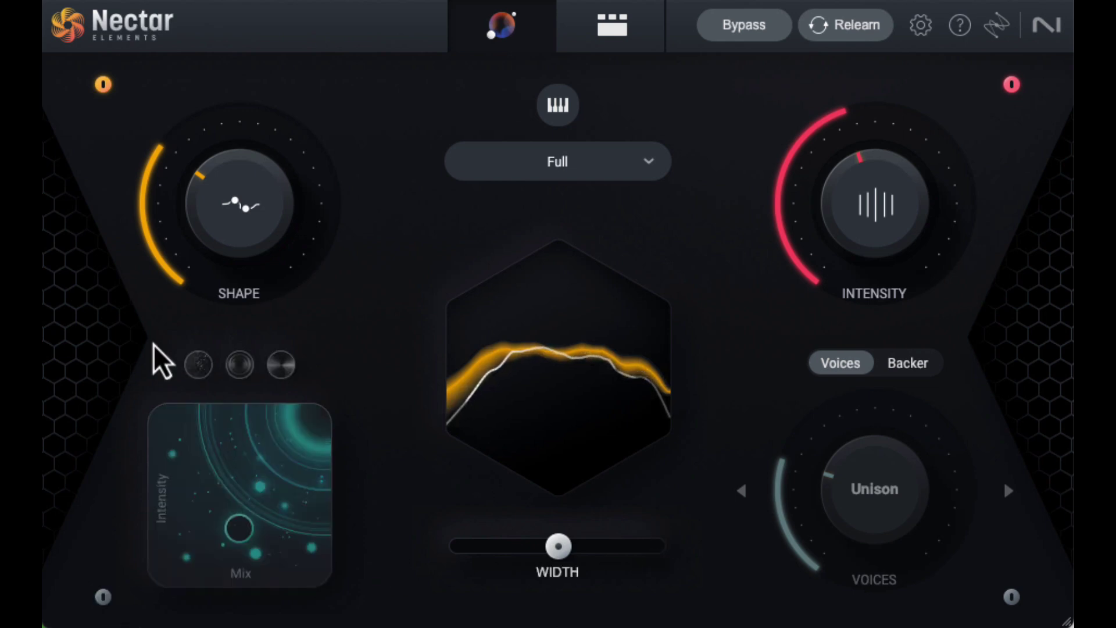
{"action": "left_click", "coordinate": [106, 83]}
{"action": "left_click", "coordinate": [1015, 86]}
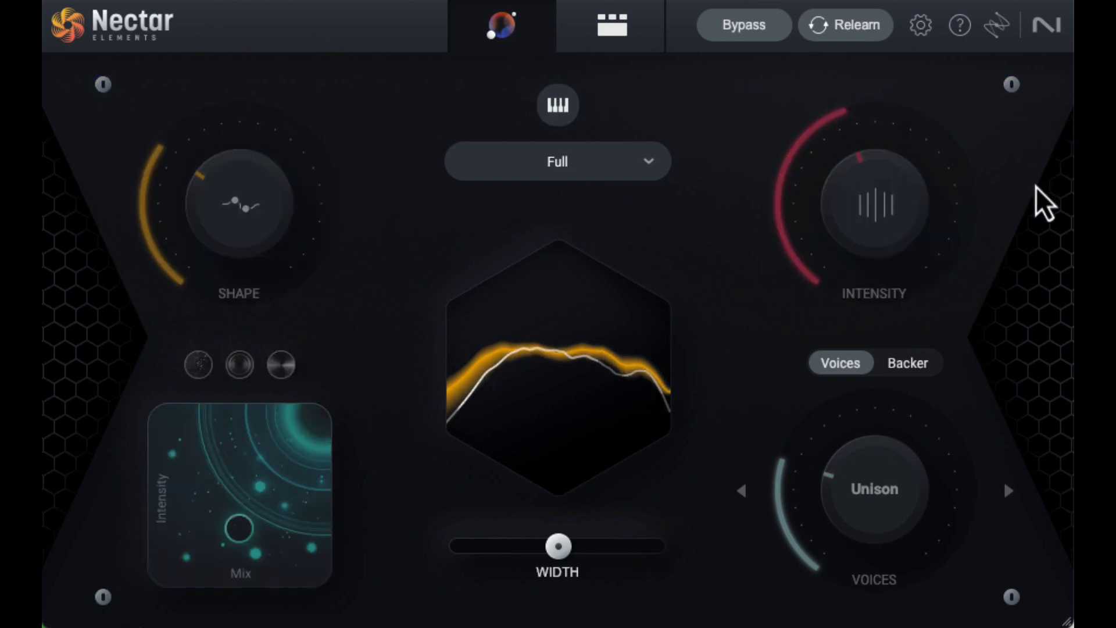
{"action": "left_click", "coordinate": [751, 30]}
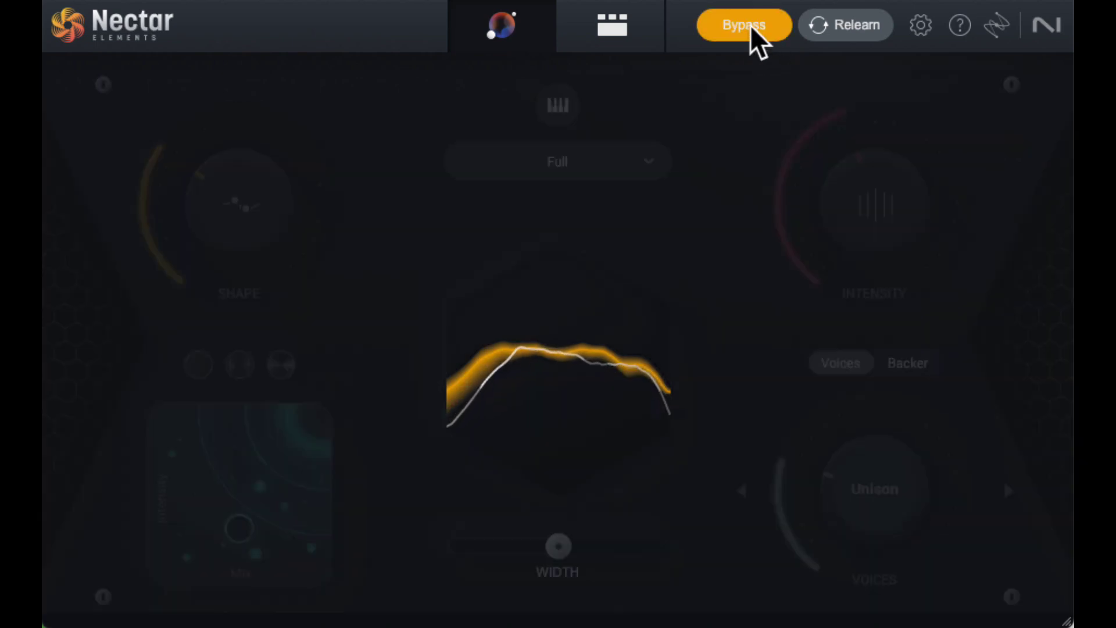
{"action": "left_click", "coordinate": [752, 26]}
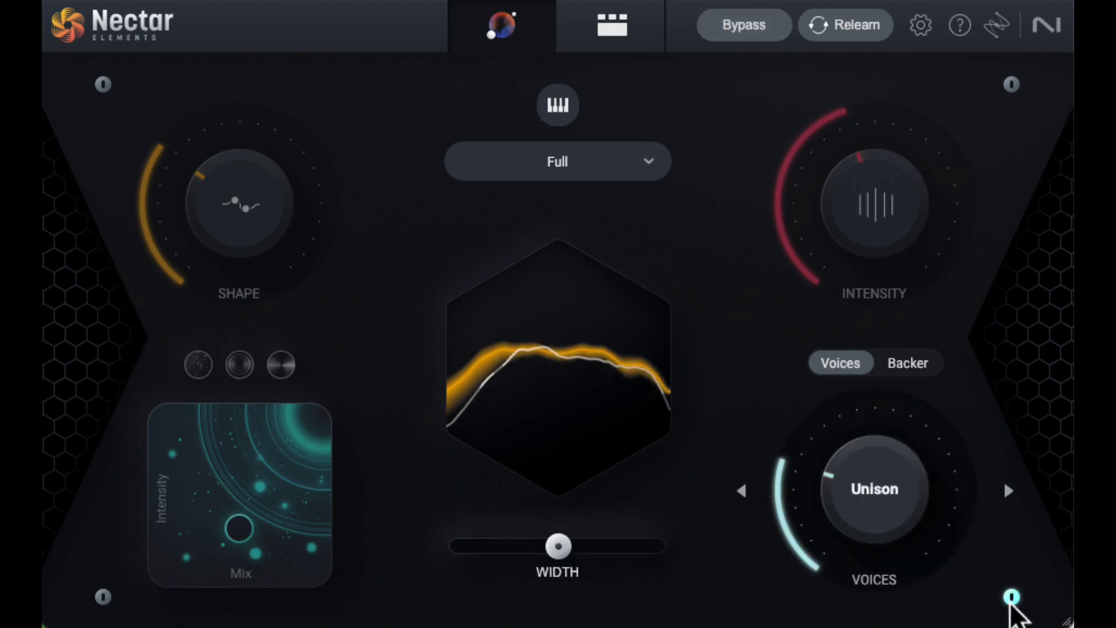
- Set the harmony voices amount to 30% and step through six harmony presets
{"action": "left_click", "coordinate": [905, 366]}
{"action": "left_click", "coordinate": [843, 366]}
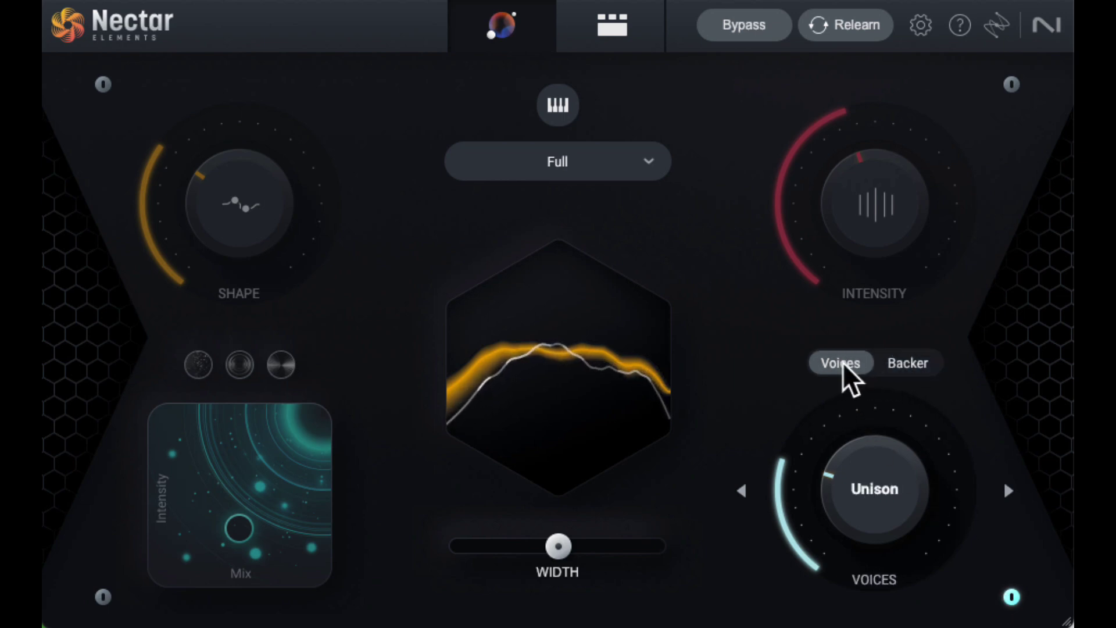
{"action": "left_click_drag", "start_coordinate": [868, 518], "coordinate": [867, 501]}
{"action": "left_click", "coordinate": [1004, 491]}
{"action": "left_click", "coordinate": [1004, 491]}
{"action": "left_click", "coordinate": [1005, 491]}
{"action": "left_click", "coordinate": [1005, 491]}
{"action": "left_click", "coordinate": [1006, 493]}
{"action": "left_click", "coordinate": [1006, 492]}
- Switch to backing voices and step through the presets to Johnny
{"action": "left_click", "coordinate": [910, 370]}
{"action": "left_click", "coordinate": [1006, 492]}
{"action": "left_click", "coordinate": [1005, 492]}
{"action": "left_click", "coordinate": [1007, 492]}
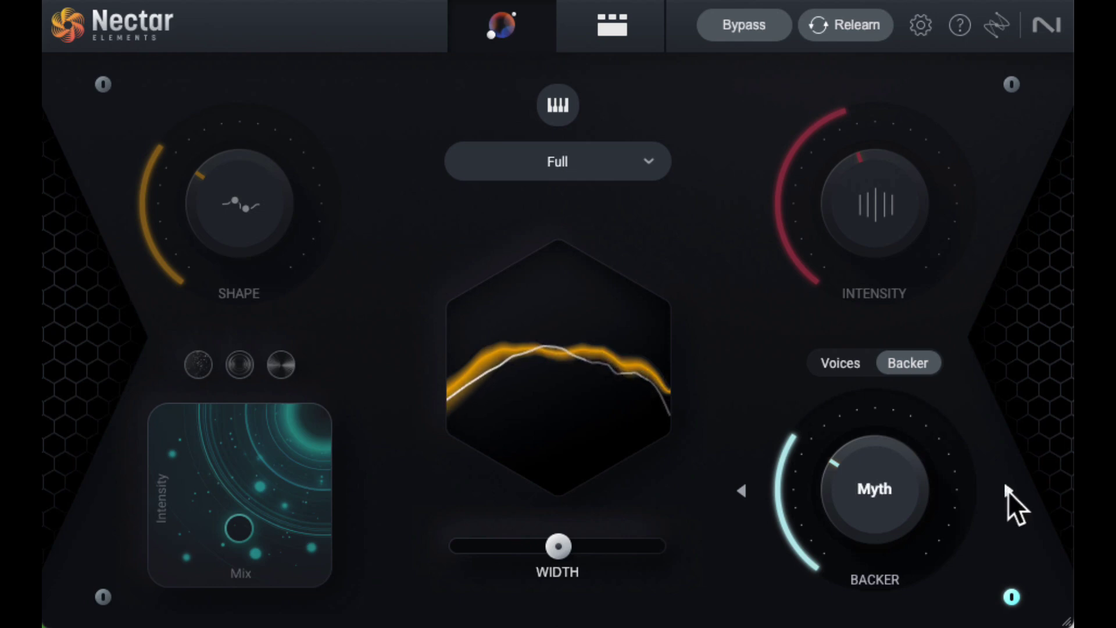
{"action": "left_click", "coordinate": [1008, 492]}
{"action": "left_click", "coordinate": [1008, 491]}
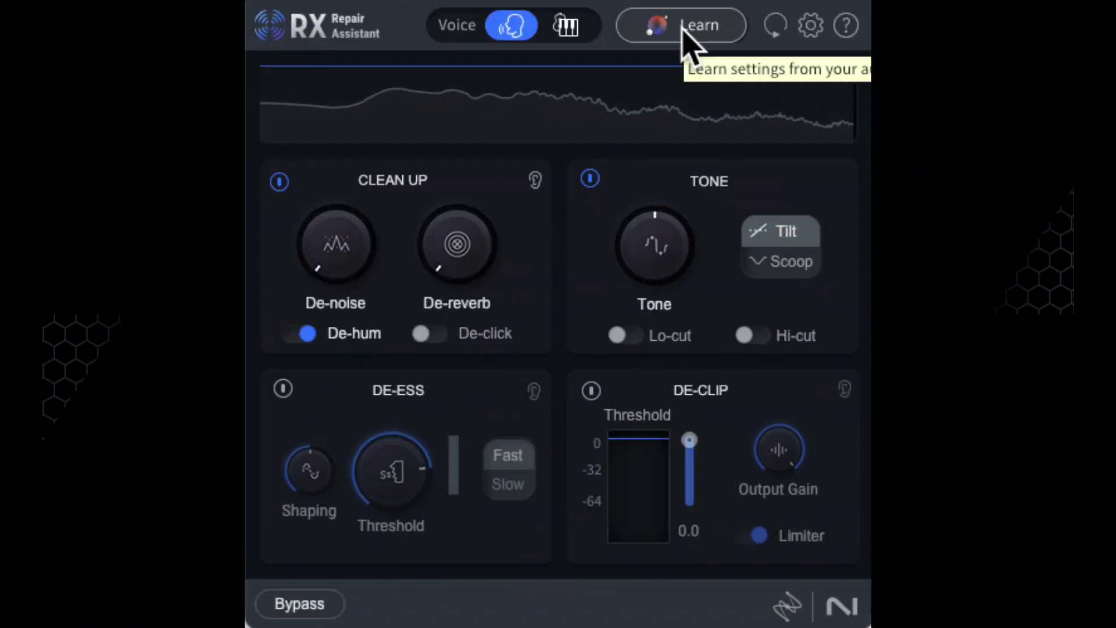
- Run the Repair Assistant analysis, then enable De-clip and test its threshold at -13.1 before returning it to 0.0
{"action": "left_click", "coordinate": [686, 36]}
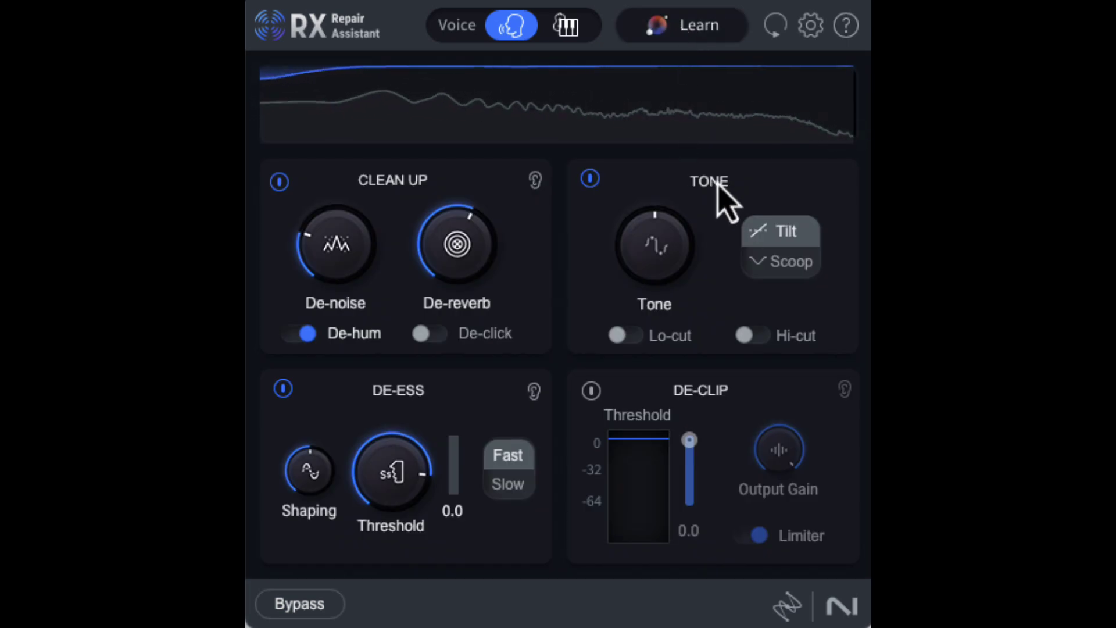
{"action": "left_click", "coordinate": [591, 391]}
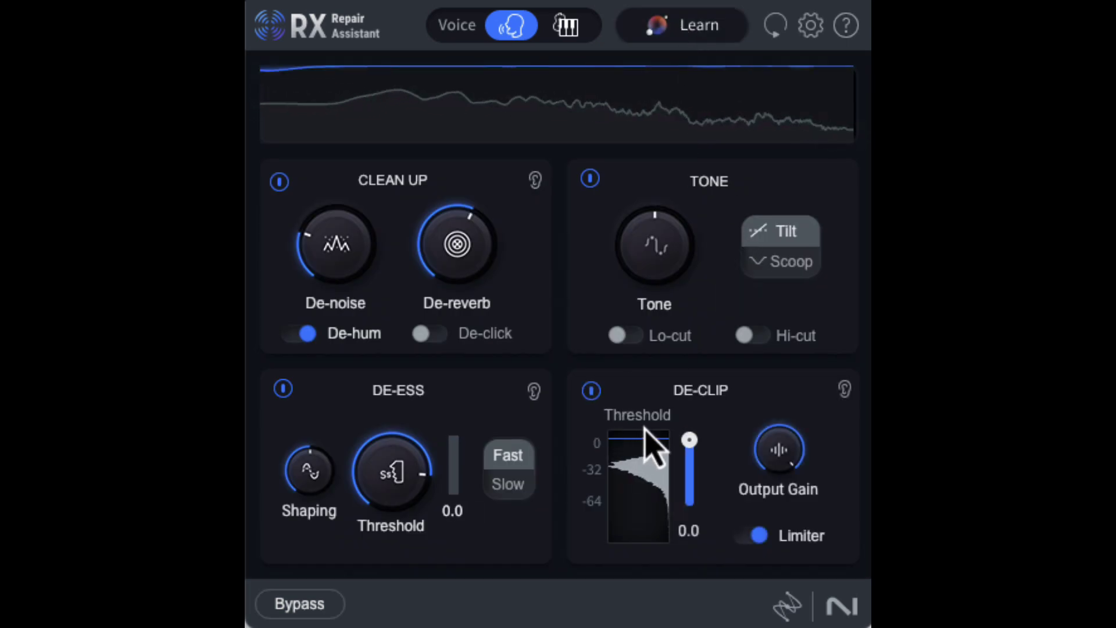
{"action": "left_click_drag", "start_coordinate": [691, 447], "coordinate": [692, 460]}
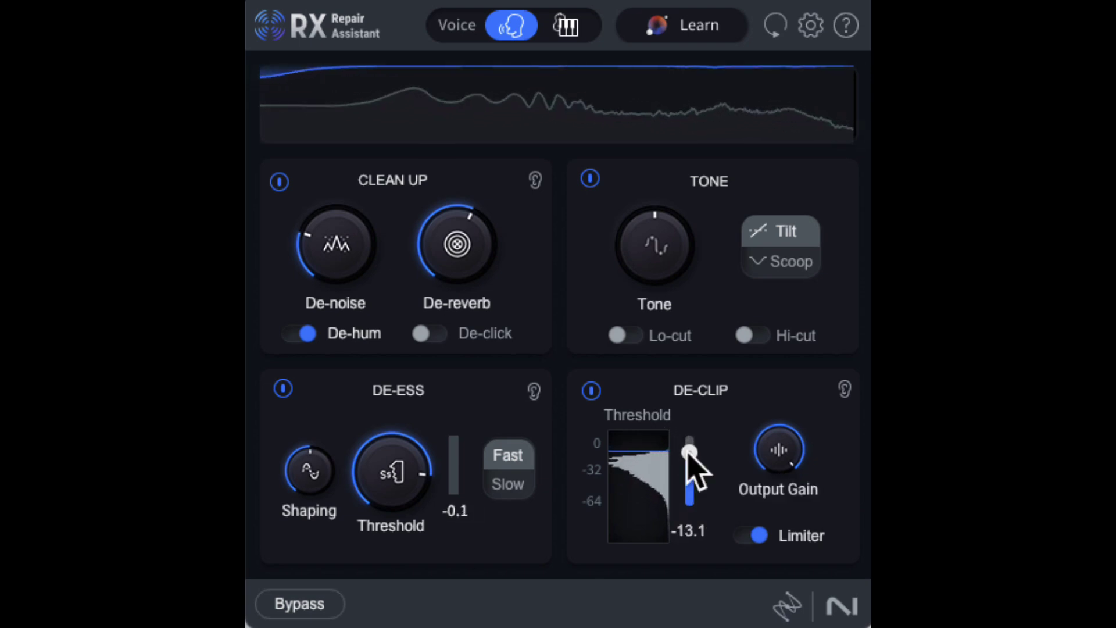
{"action": "left_click_drag", "start_coordinate": [688, 452], "coordinate": [691, 430]}
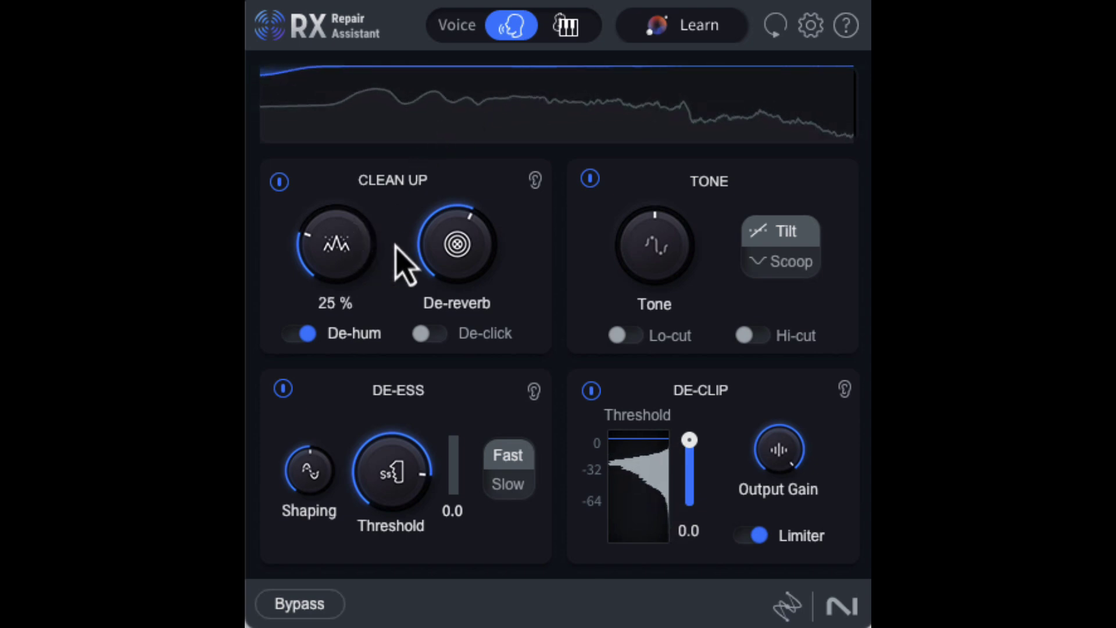
- Turn the De-reverb amount down and switch De-clip back off
{"action": "left_click_drag", "start_coordinate": [430, 269], "coordinate": [448, 344]}
{"action": "left_click", "coordinate": [591, 398]}
{"action": "mouse_move", "coordinate": [379, 493]}
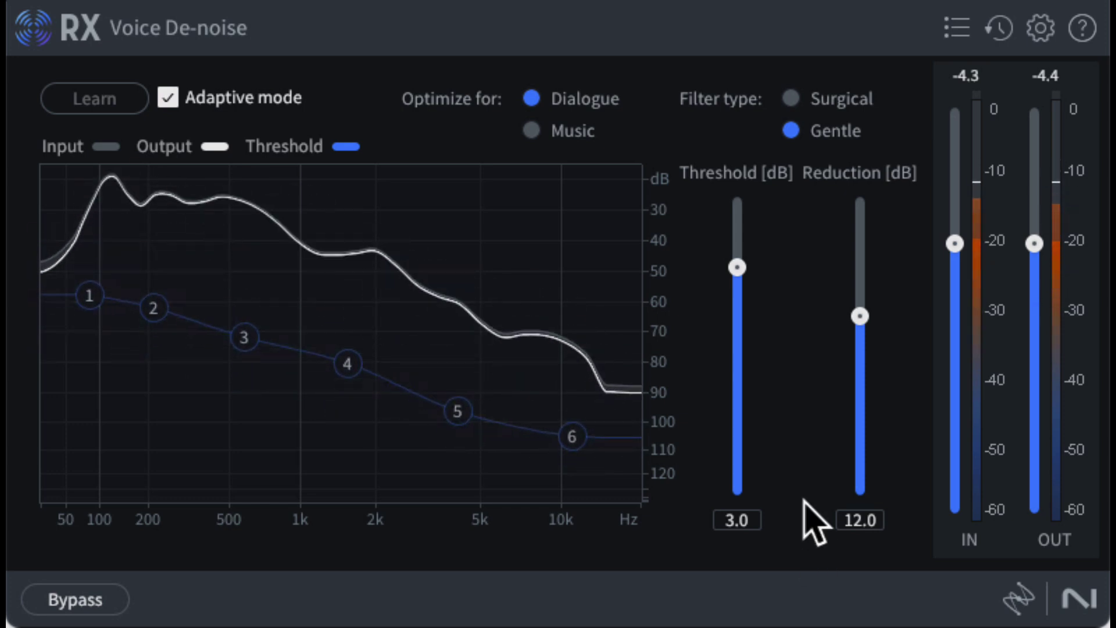
- Keep Adaptive mode on, set threshold to 4.0 dB and reduction to 16.0 dB, then start De-reverb learning
{"action": "left_click", "coordinate": [170, 103]}
{"action": "left_click", "coordinate": [171, 105]}
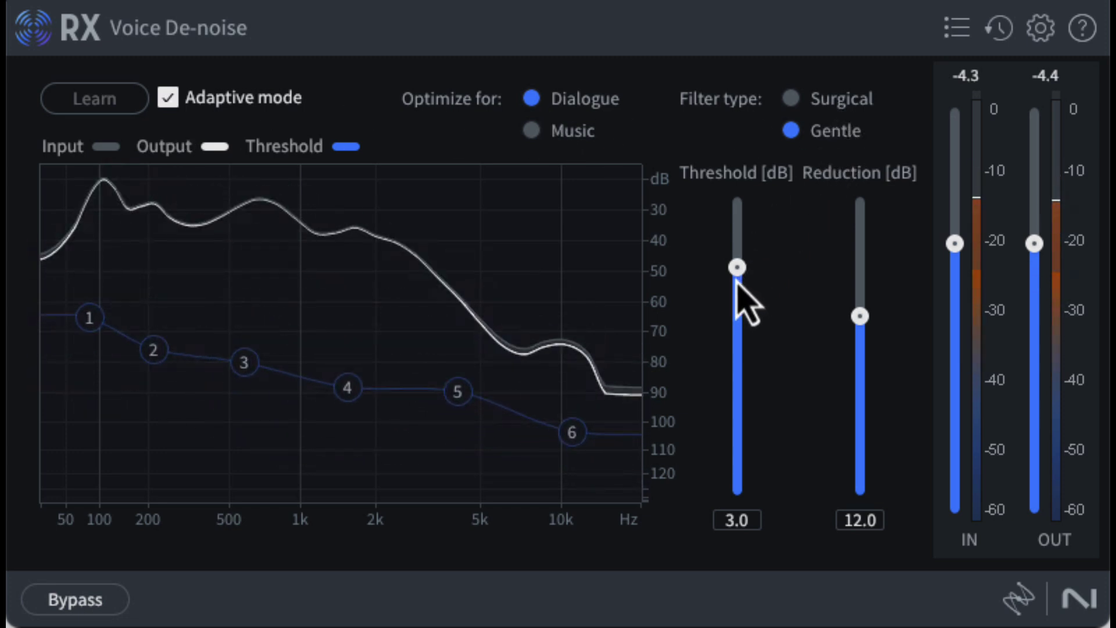
{"action": "mouse_move", "coordinate": [737, 279]}
{"action": "left_mouse_down"}
{"action": "mouse_move", "coordinate": [725, 428]}
{"action": "mouse_move", "coordinate": [741, 427]}
{"action": "mouse_move", "coordinate": [749, 350]}
{"action": "mouse_move", "coordinate": [743, 259]}
{"action": "left_mouse_up"}
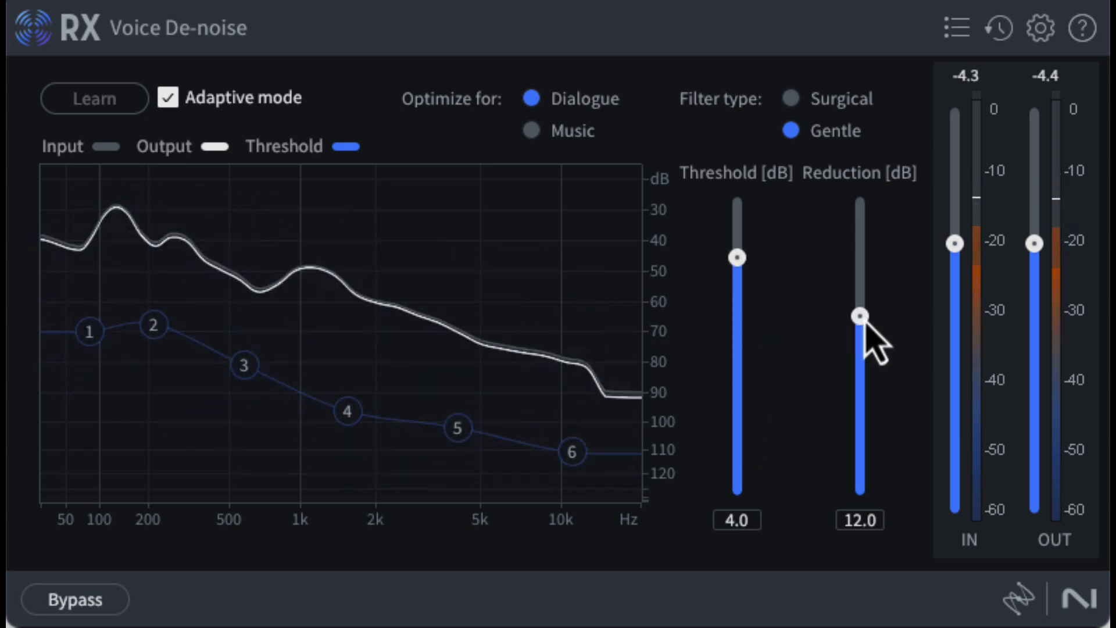
{"action": "left_click_drag", "start_coordinate": [866, 322], "coordinate": [867, 265]}
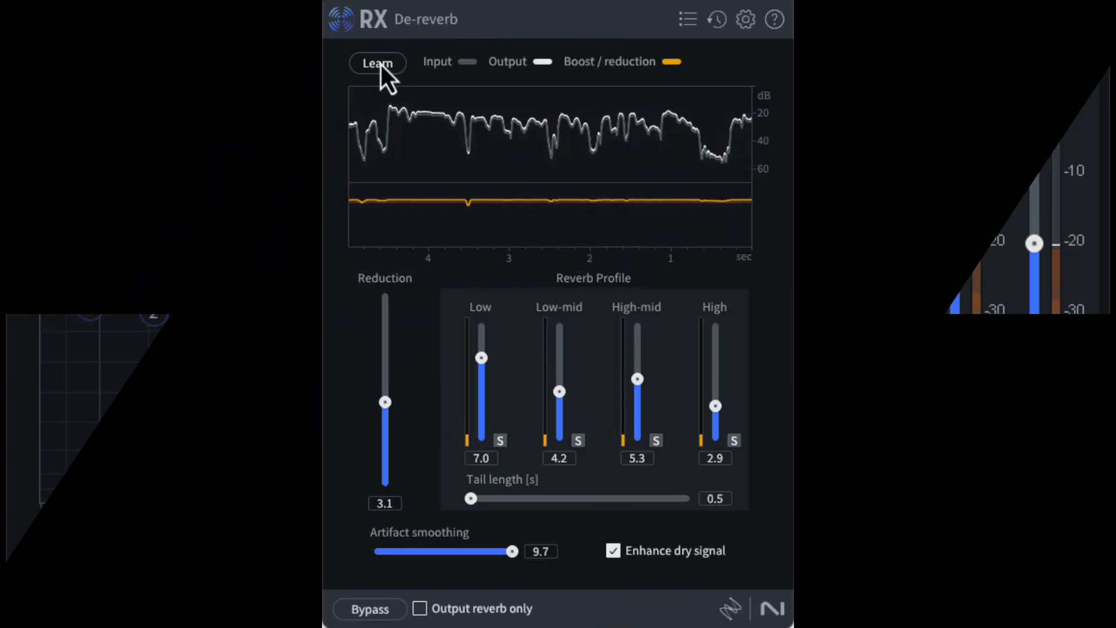
{"action": "left_click", "coordinate": [382, 61]}
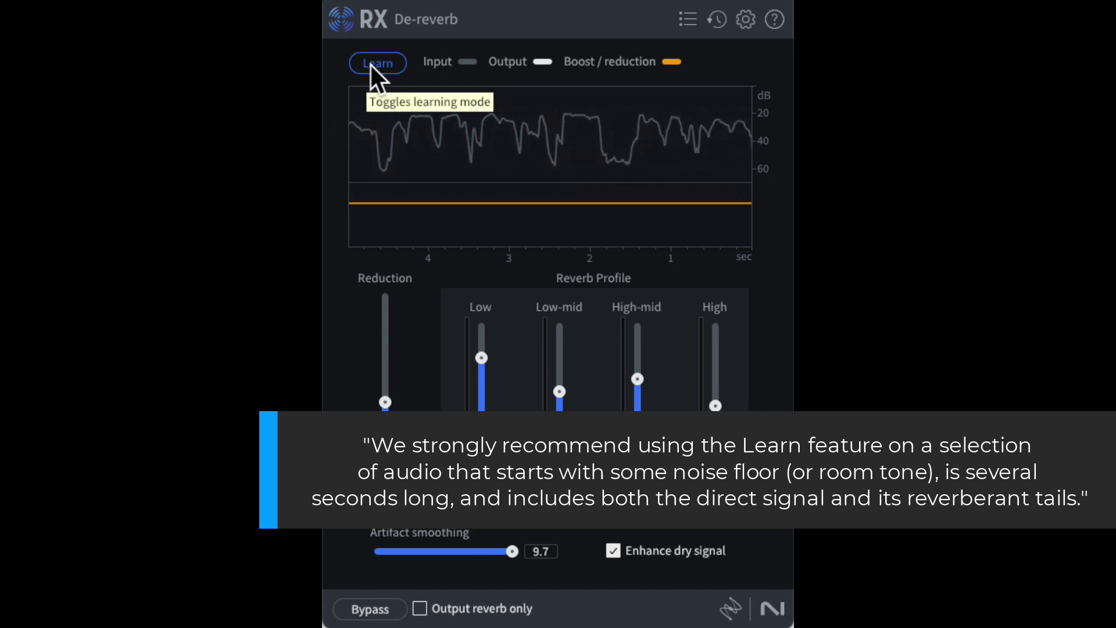
- Stop De-reverb learning, then set tail length 0.7 s, reduction 2.3 and artifact smoothing 10.0
{"action": "left_click", "coordinate": [371, 65]}
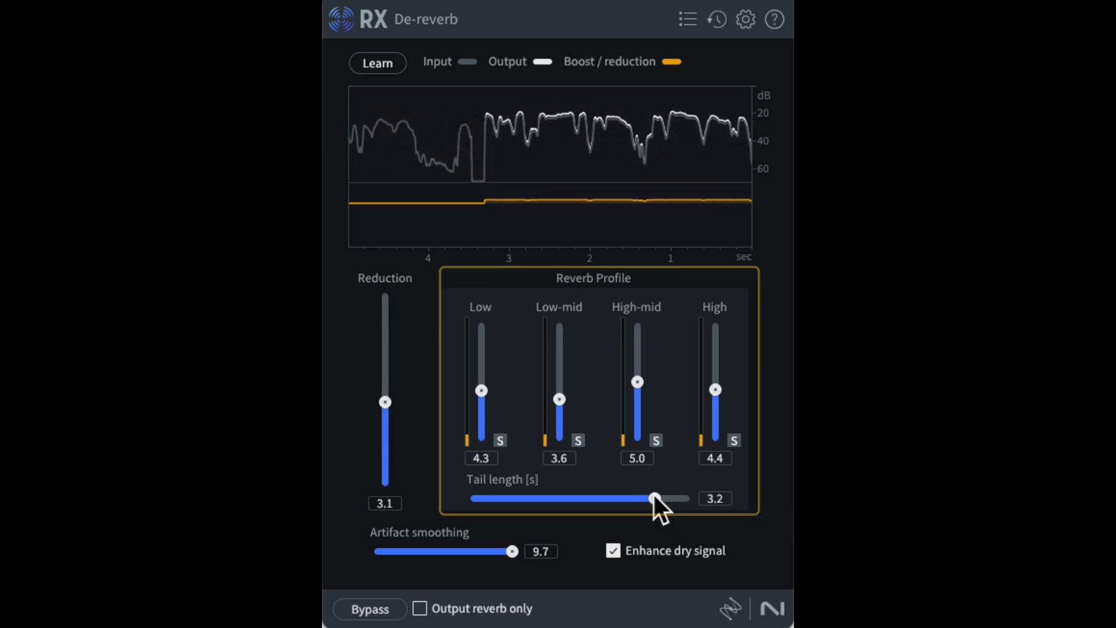
{"action": "left_click_drag", "start_coordinate": [655, 499], "coordinate": [491, 501]}
{"action": "left_click_drag", "start_coordinate": [384, 401], "coordinate": [384, 410]}
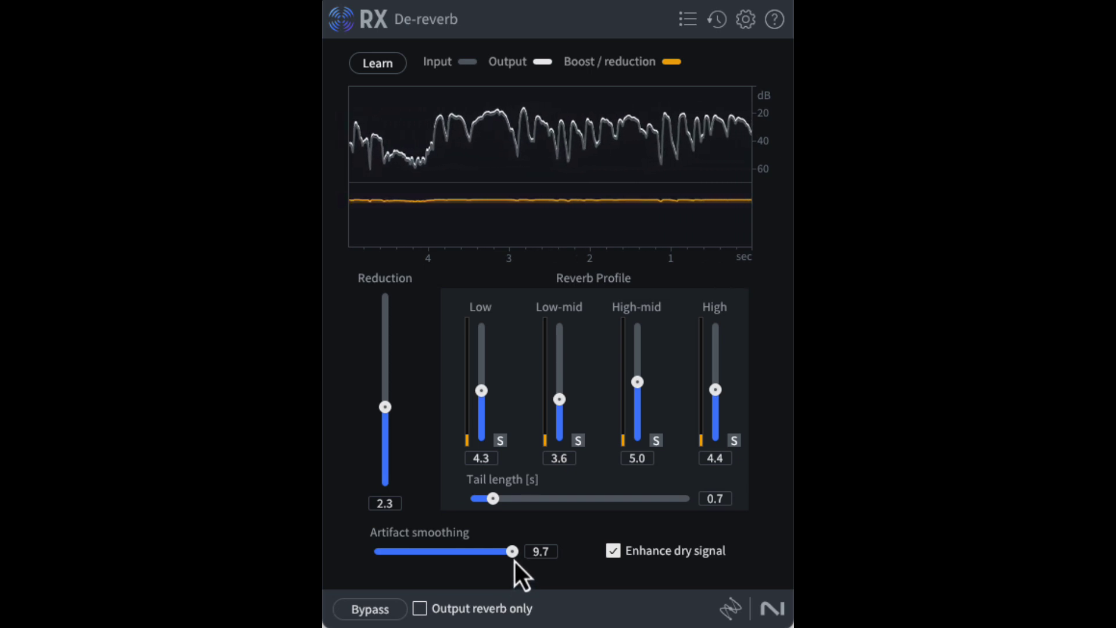
{"action": "mouse_move", "coordinate": [511, 557]}
{"action": "left_mouse_down"}
{"action": "mouse_move", "coordinate": [400, 562]}
{"action": "mouse_move", "coordinate": [519, 564]}
{"action": "left_mouse_up"}
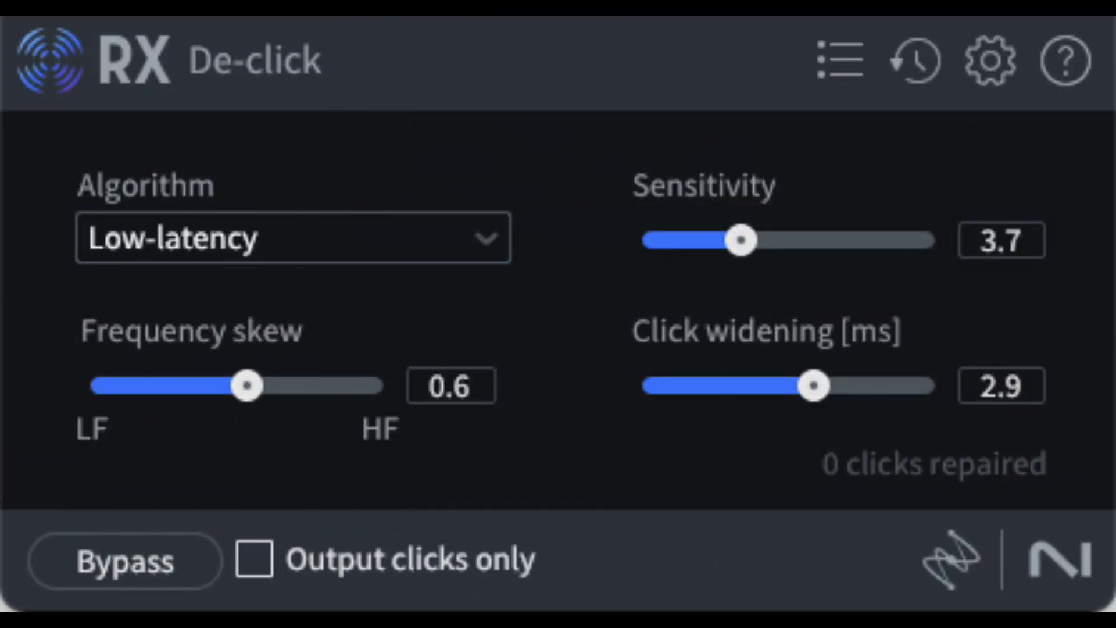
- Choose Low-latency from De-click's Algorithm list
{"action": "left_click", "coordinate": [480, 253]}
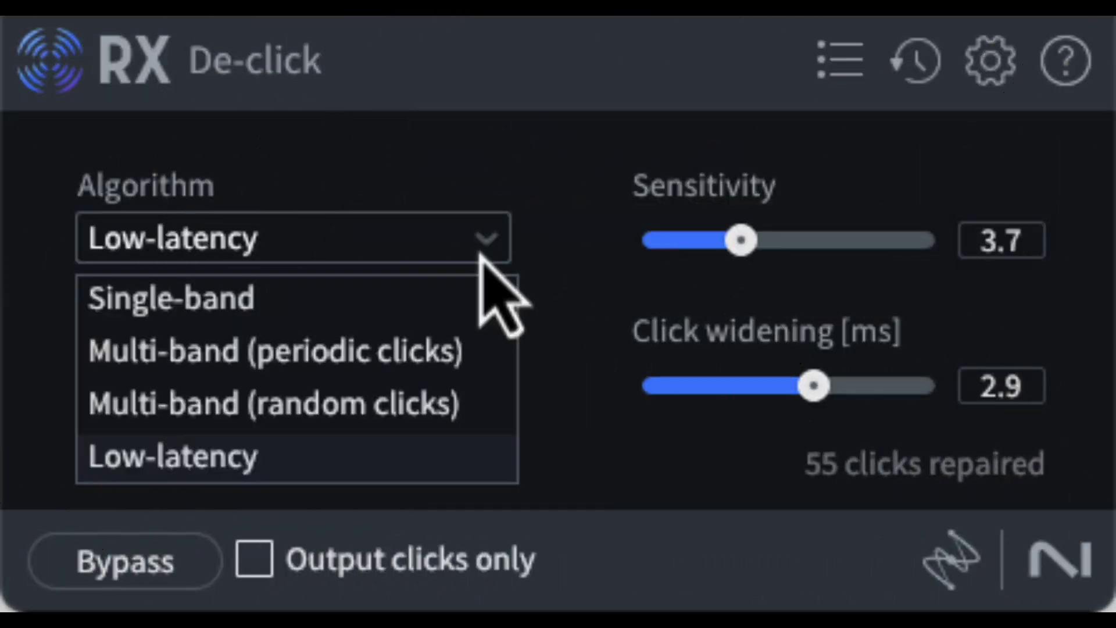
{"action": "left_click", "coordinate": [370, 457]}
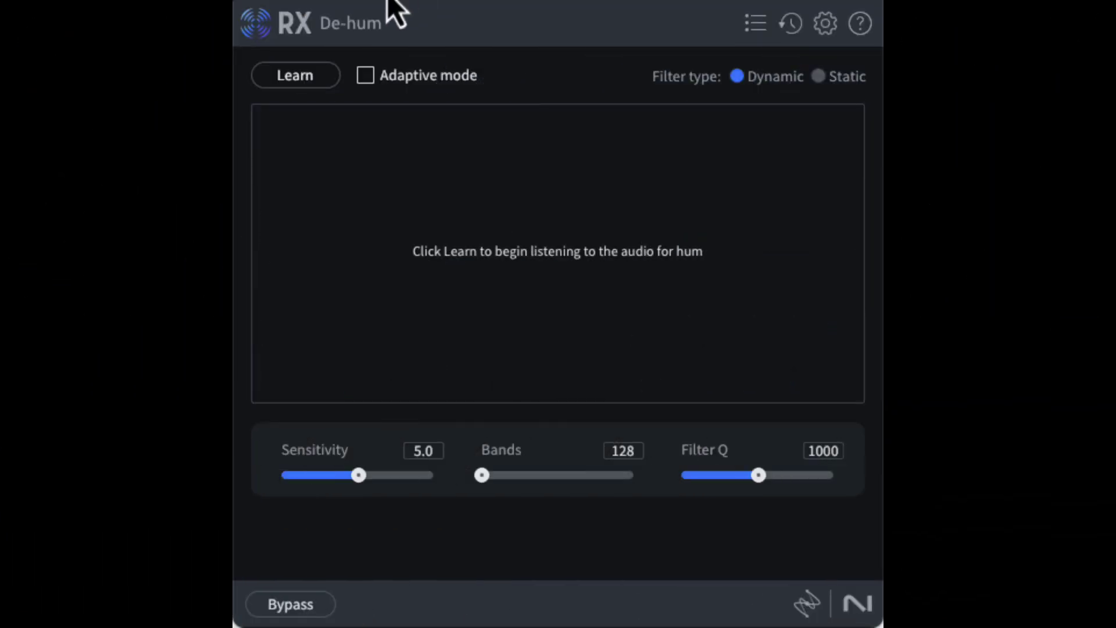
- Learn the narration's hum profile in De-hum to build the filter, then enable Adaptive mode
{"action": "left_click", "coordinate": [314, 75]}
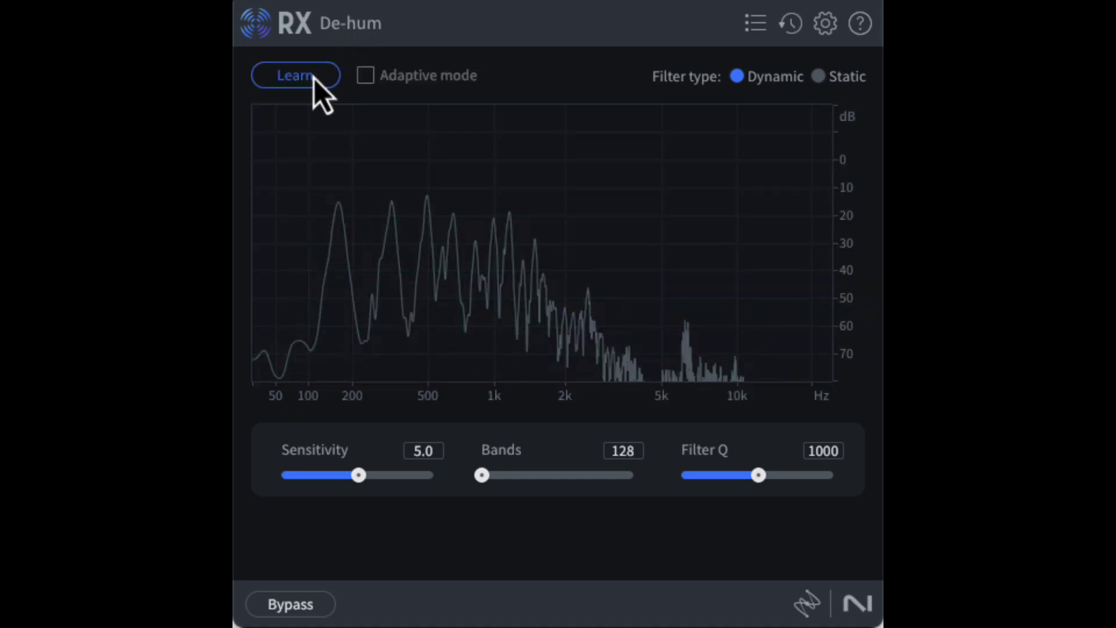
{"action": "left_click", "coordinate": [313, 84]}
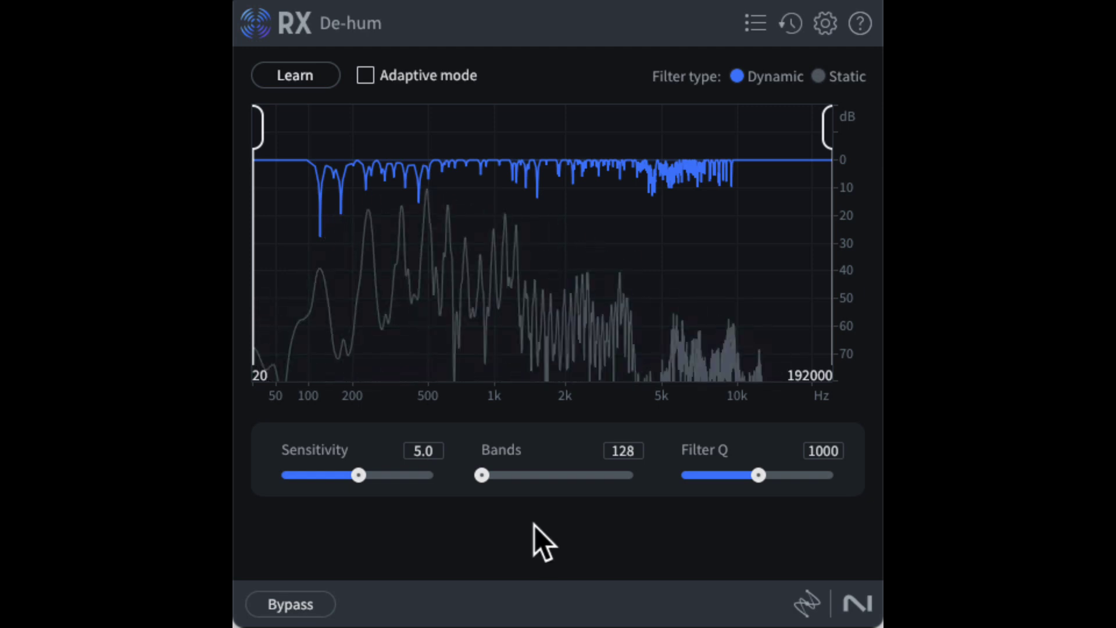
{"action": "left_click", "coordinate": [370, 82]}
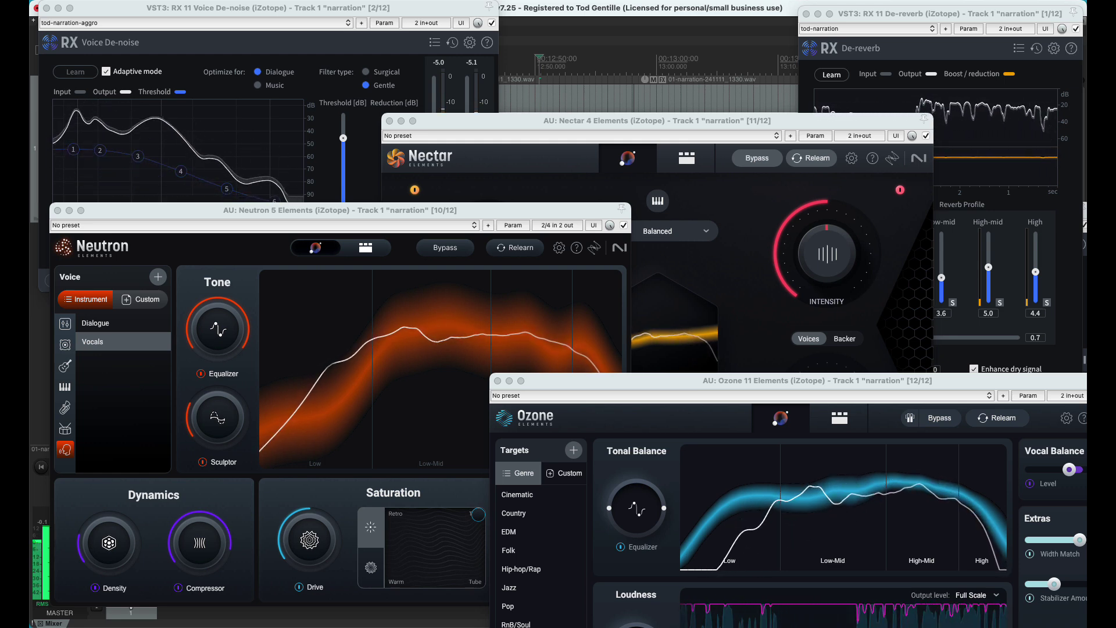
- Close the floating Voice De-noise, De-reverb, Ozone, Neutron and Nectar plugin windows
{"action": "left_click", "coordinate": [244, 73]}
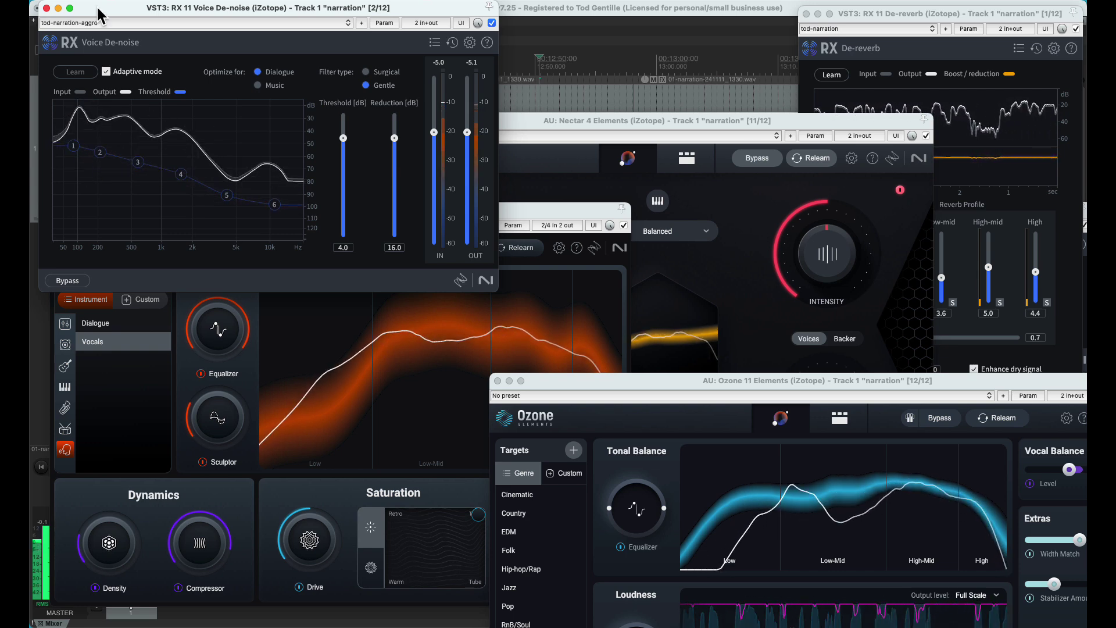
{"action": "left_click", "coordinate": [884, 93]}
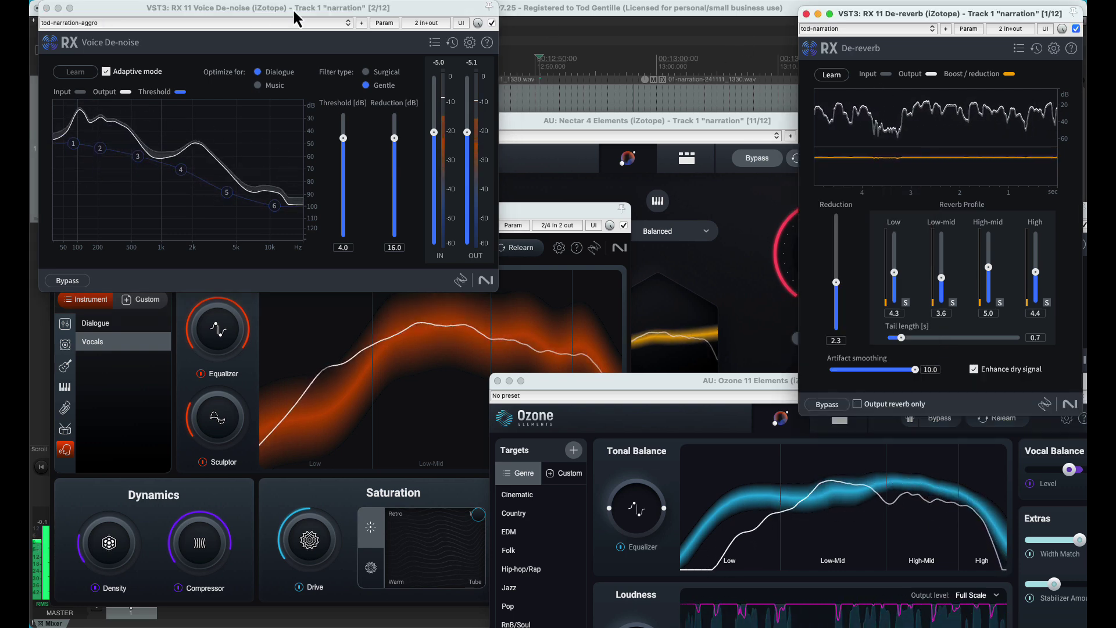
{"action": "left_click", "coordinate": [37, 8]}
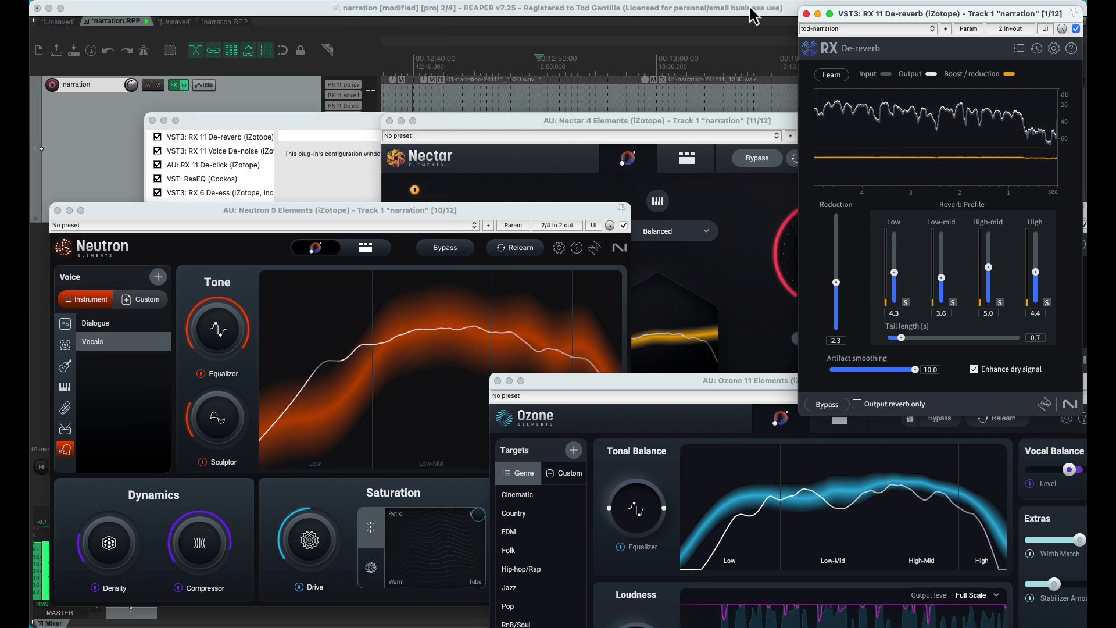
{"action": "left_click", "coordinate": [805, 13]}
{"action": "left_click", "coordinate": [497, 381]}
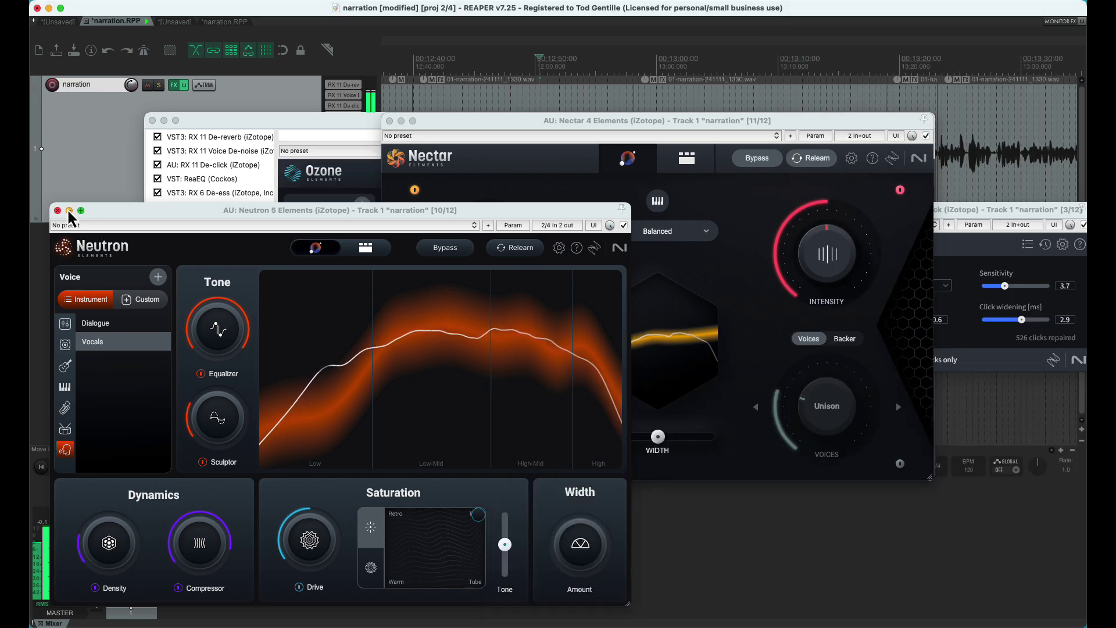
{"action": "left_click", "coordinate": [57, 210]}
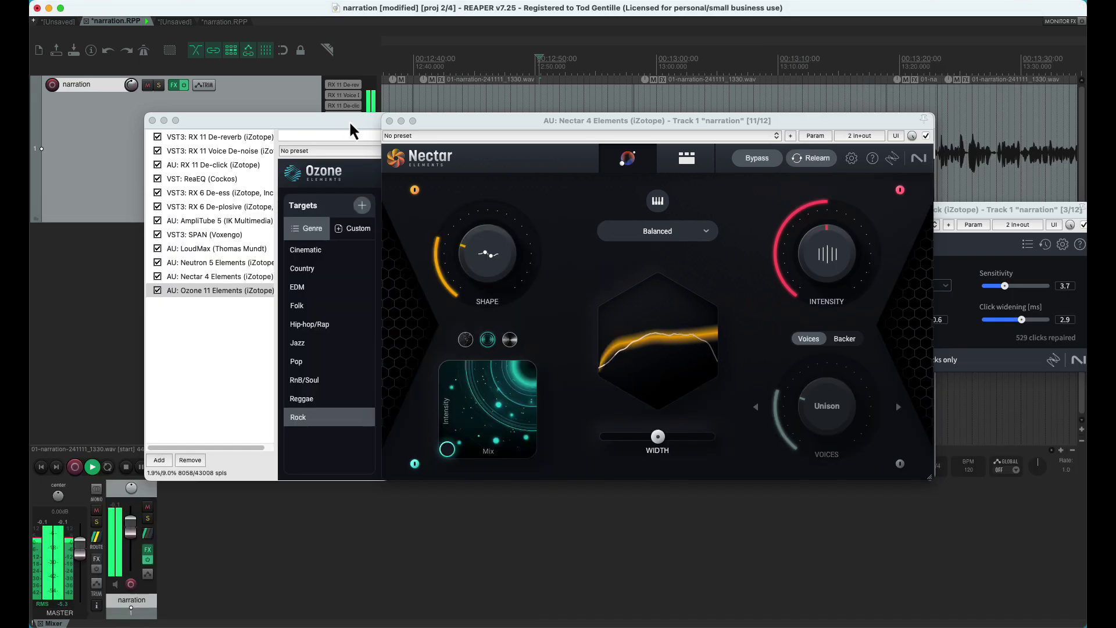
{"action": "left_click", "coordinate": [390, 120]}
- Review the De-reverb, Voice De-noise and De-click settings in the chain, closing the floating De-click window
{"action": "left_click", "coordinate": [218, 140]}
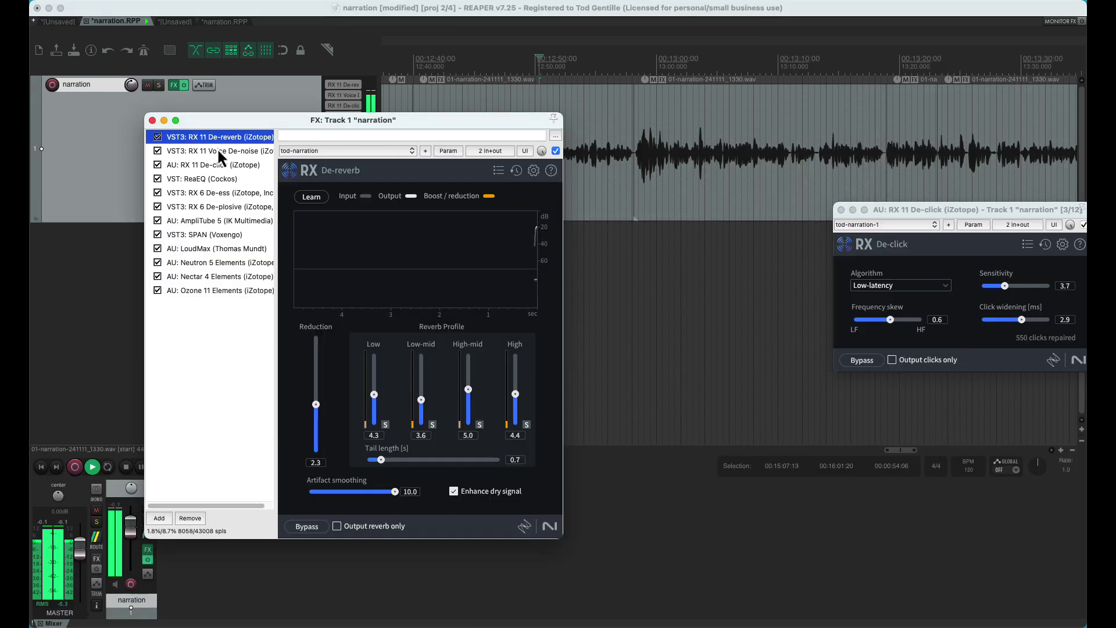
{"action": "left_click", "coordinate": [218, 152]}
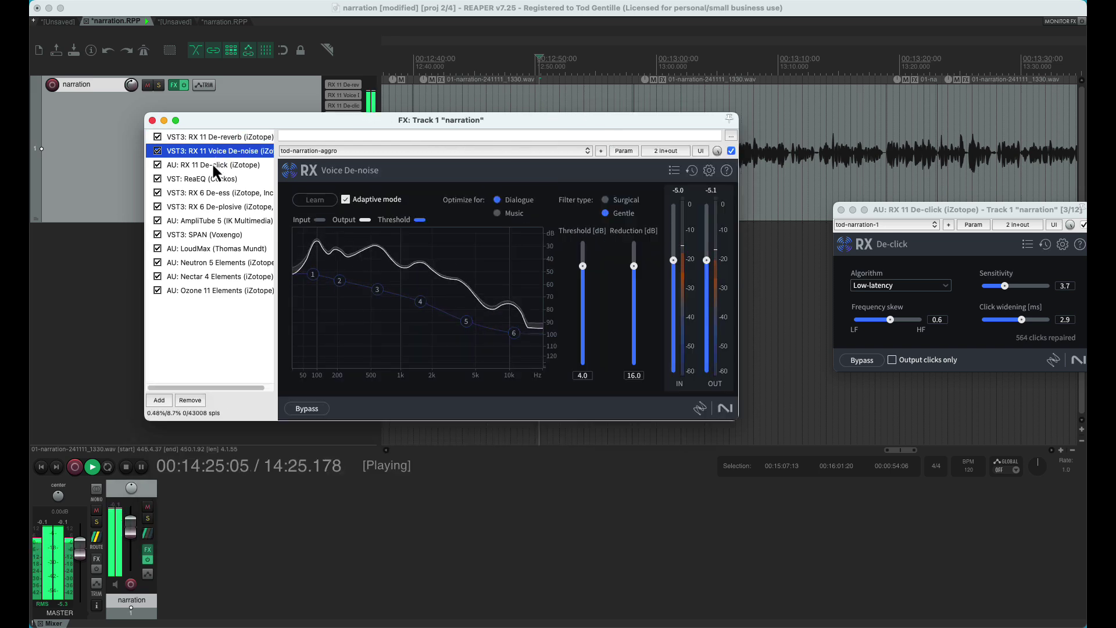
{"action": "left_click", "coordinate": [212, 162]}
{"action": "left_click", "coordinate": [217, 151]}
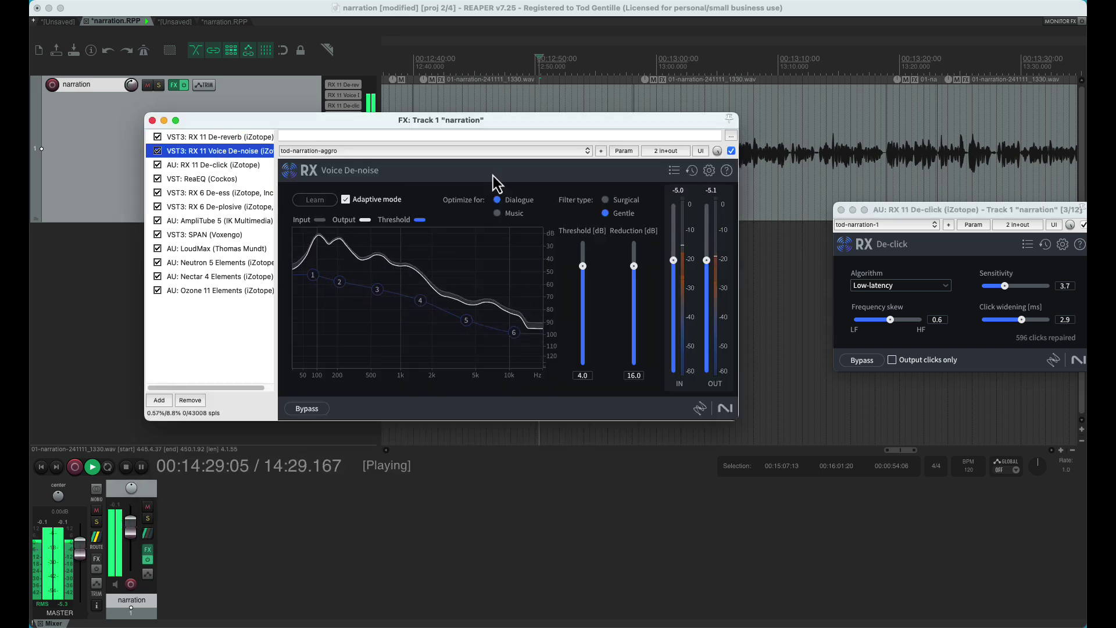
{"action": "left_click", "coordinate": [841, 210]}
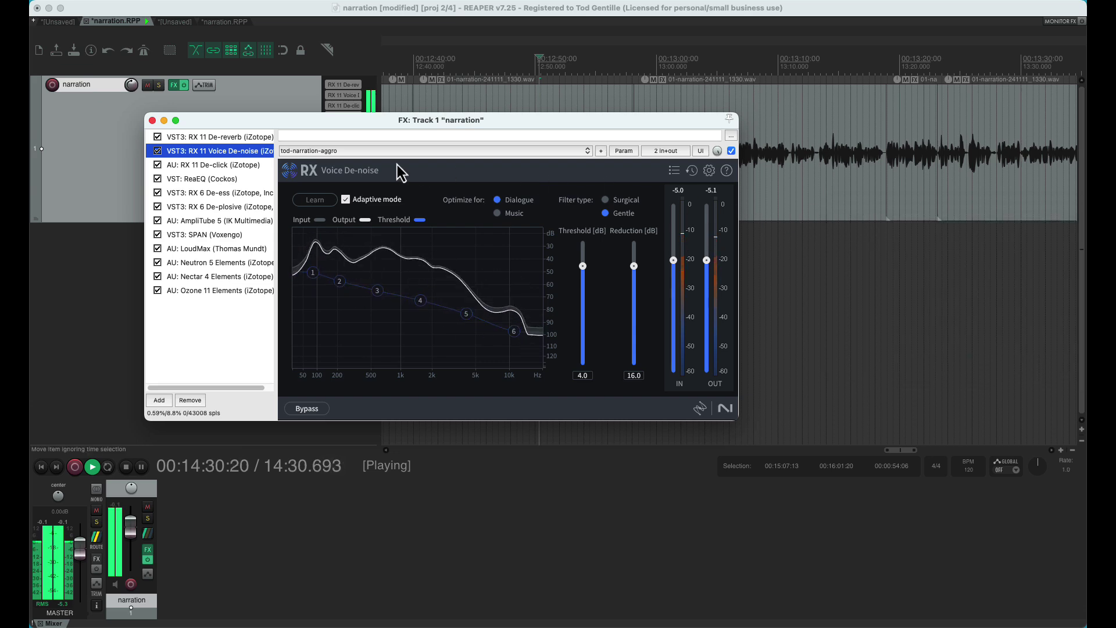
{"action": "left_click", "coordinate": [233, 165]}
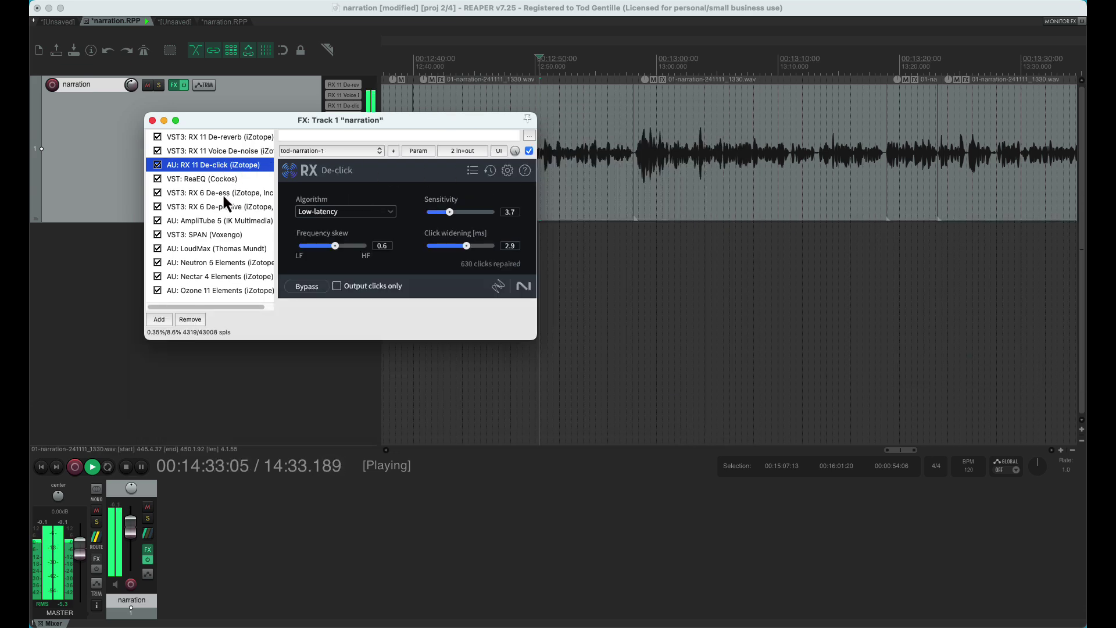
- Check the RX 6 De-ess plugin window, close it, and bring up the Add FX browser
{"action": "left_click", "coordinate": [222, 193]}
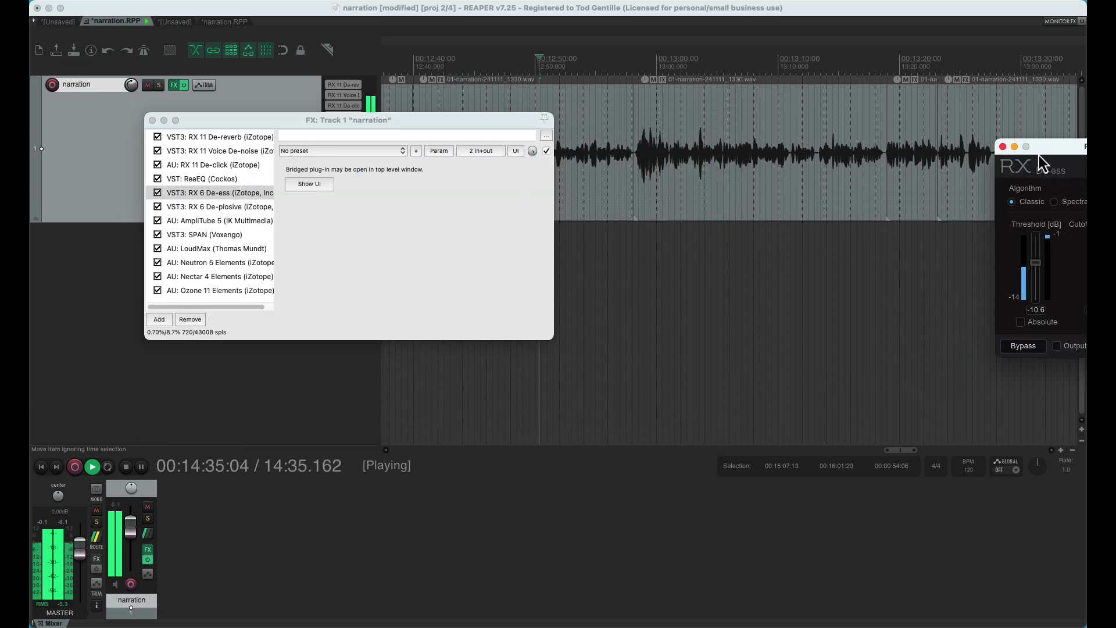
{"action": "left_click_drag", "start_coordinate": [1003, 152], "coordinate": [666, 147]}
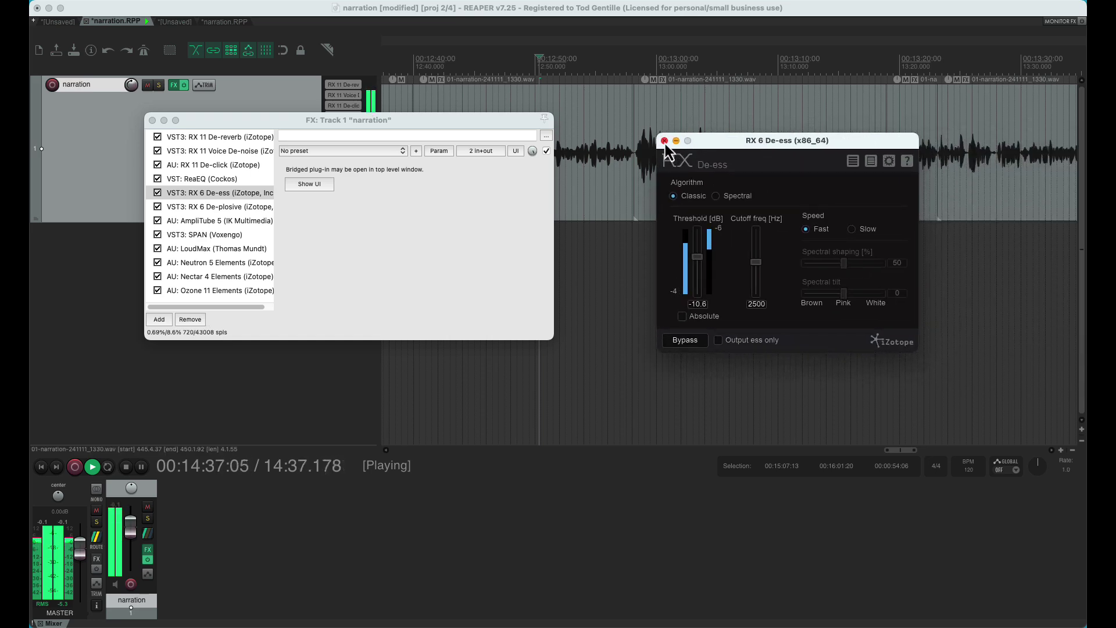
{"action": "left_click", "coordinate": [665, 142]}
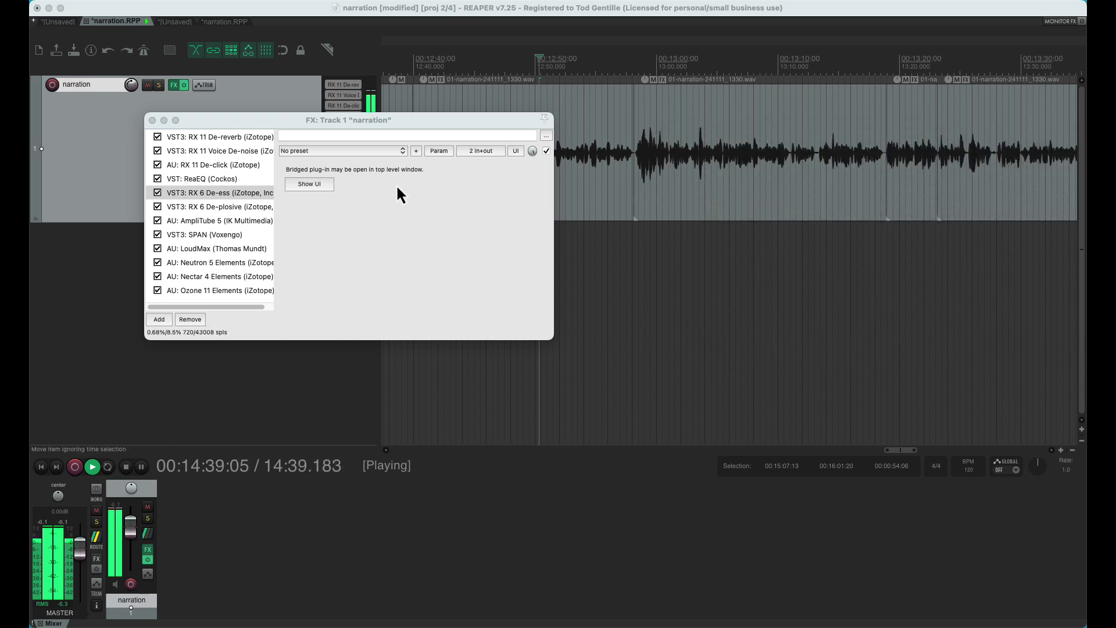
{"action": "left_click", "coordinate": [159, 320]}
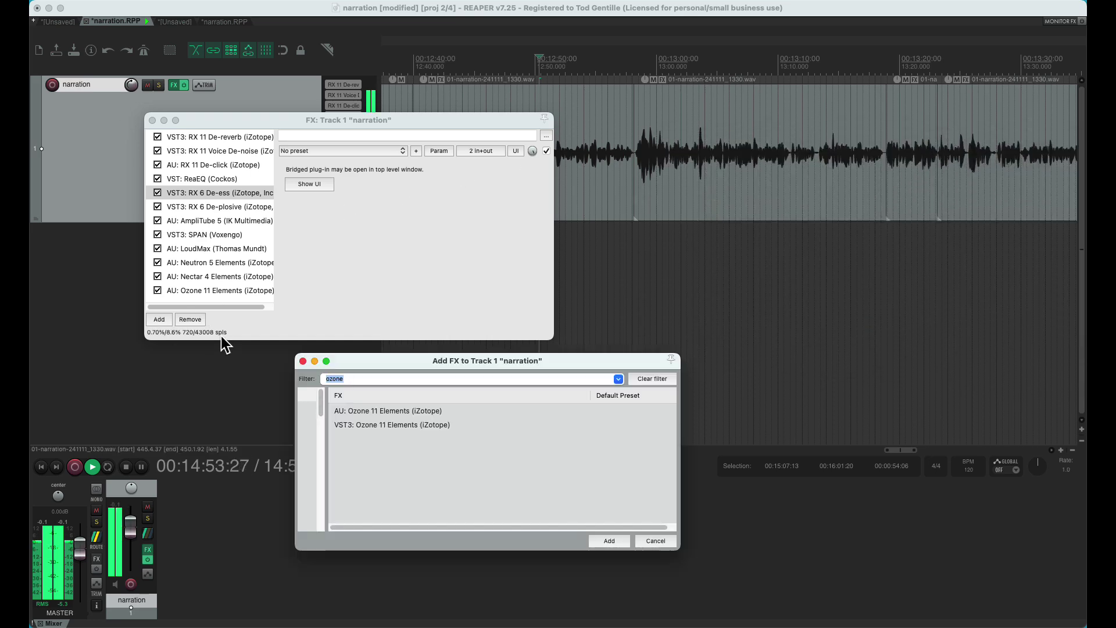
- Filter the effects by 'ass' and add AU: RX 11 Repair Assistant to the chain
{"action": "type", "text": "ass"}
{"action": "left_click", "coordinate": [393, 454]}
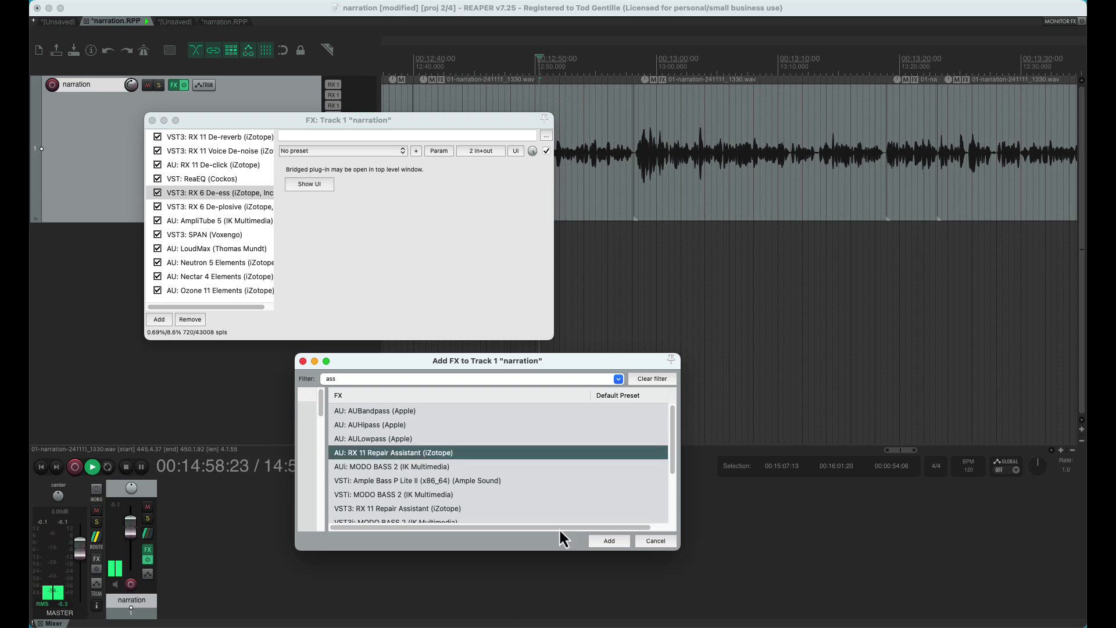
{"action": "left_click", "coordinate": [610, 541]}
- Float the Repair Assistant window beside the chain, play from around 12:55, then stop playback
{"action": "double_click", "coordinate": [209, 304]}
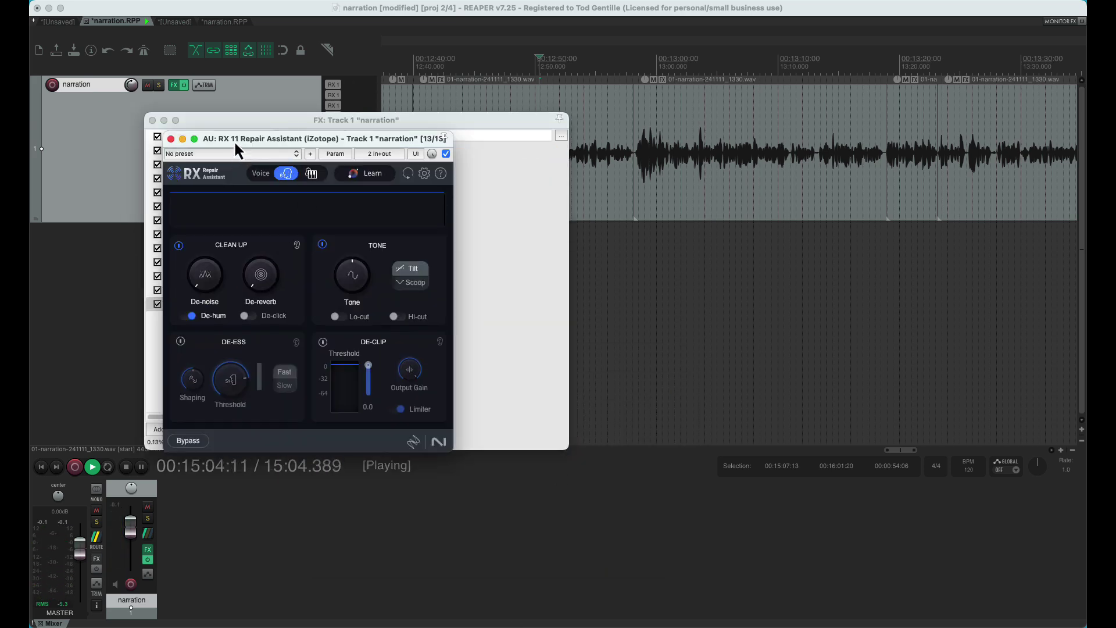
{"action": "left_click_drag", "start_coordinate": [237, 144], "coordinate": [697, 112]}
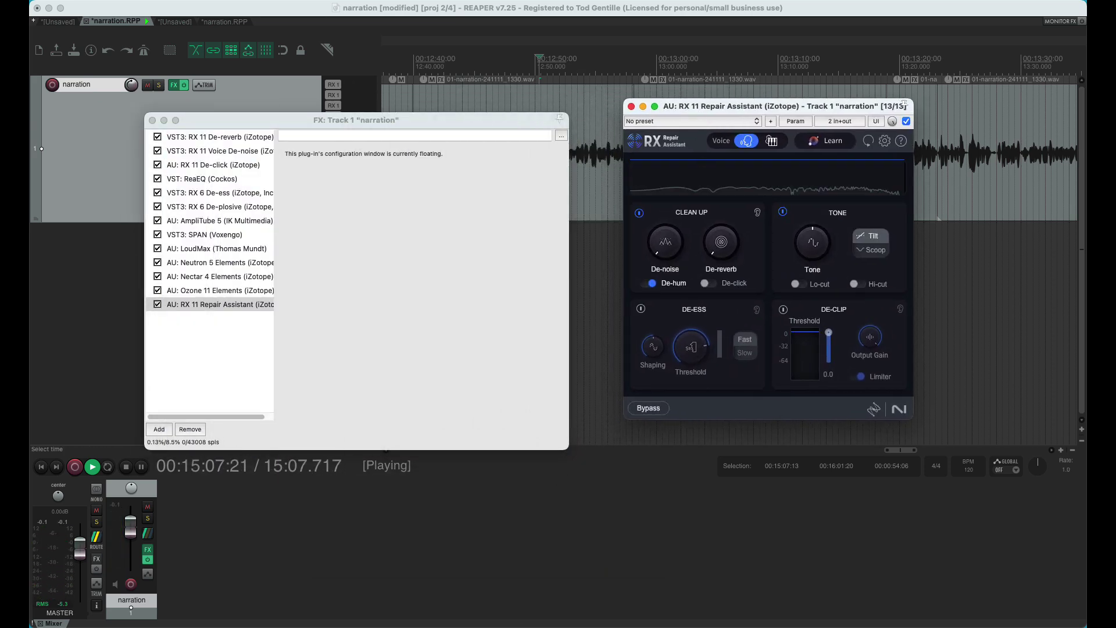
{"action": "left_click", "coordinate": [599, 64]}
{"action": "mouse_move", "coordinate": [679, 261]}
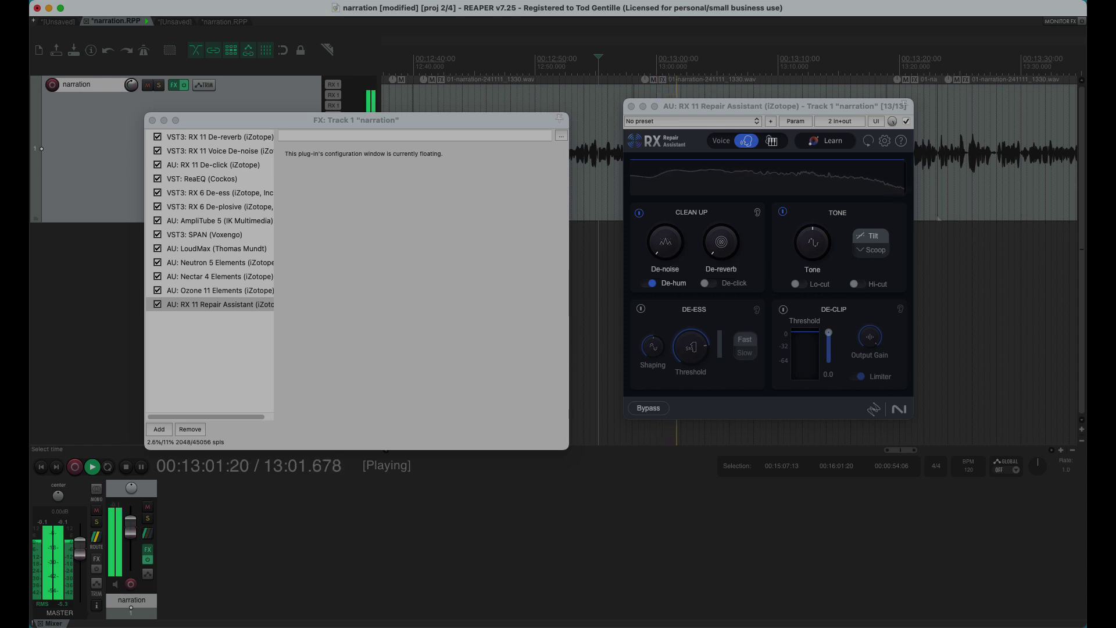
{"action": "key", "text": "space"}
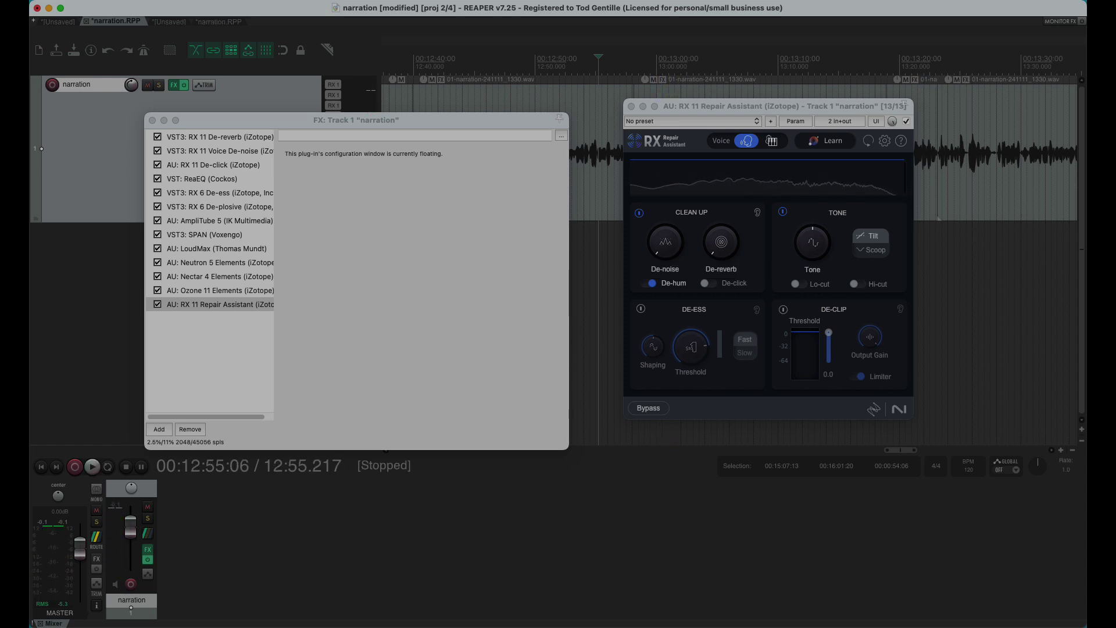